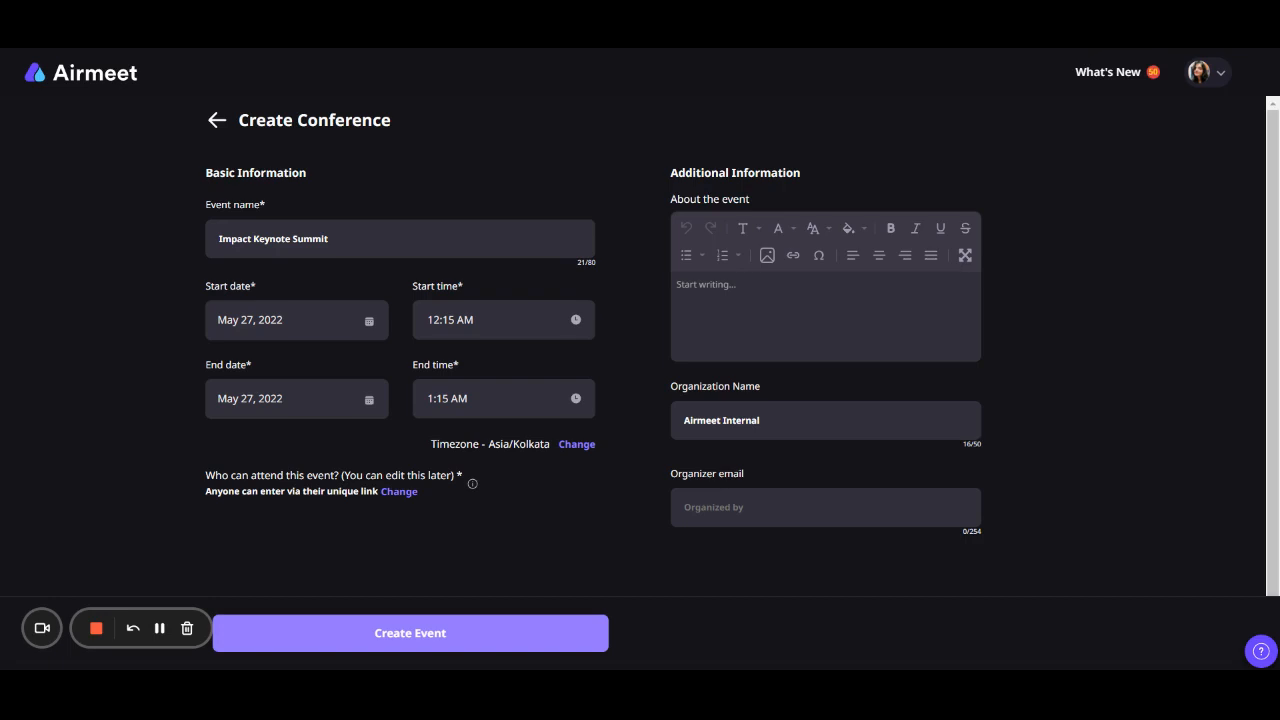
- Set the conference's event entry to anyone entering via their unique link and save it
click(405, 495)
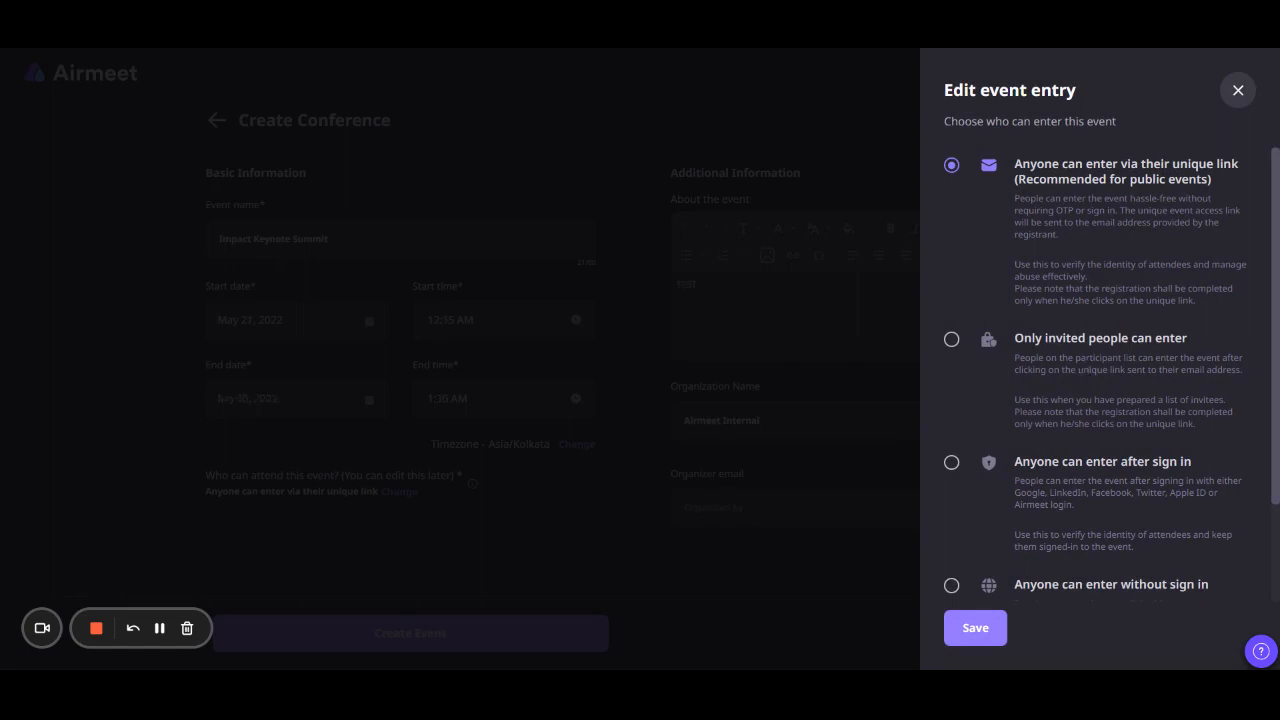
click(960, 641)
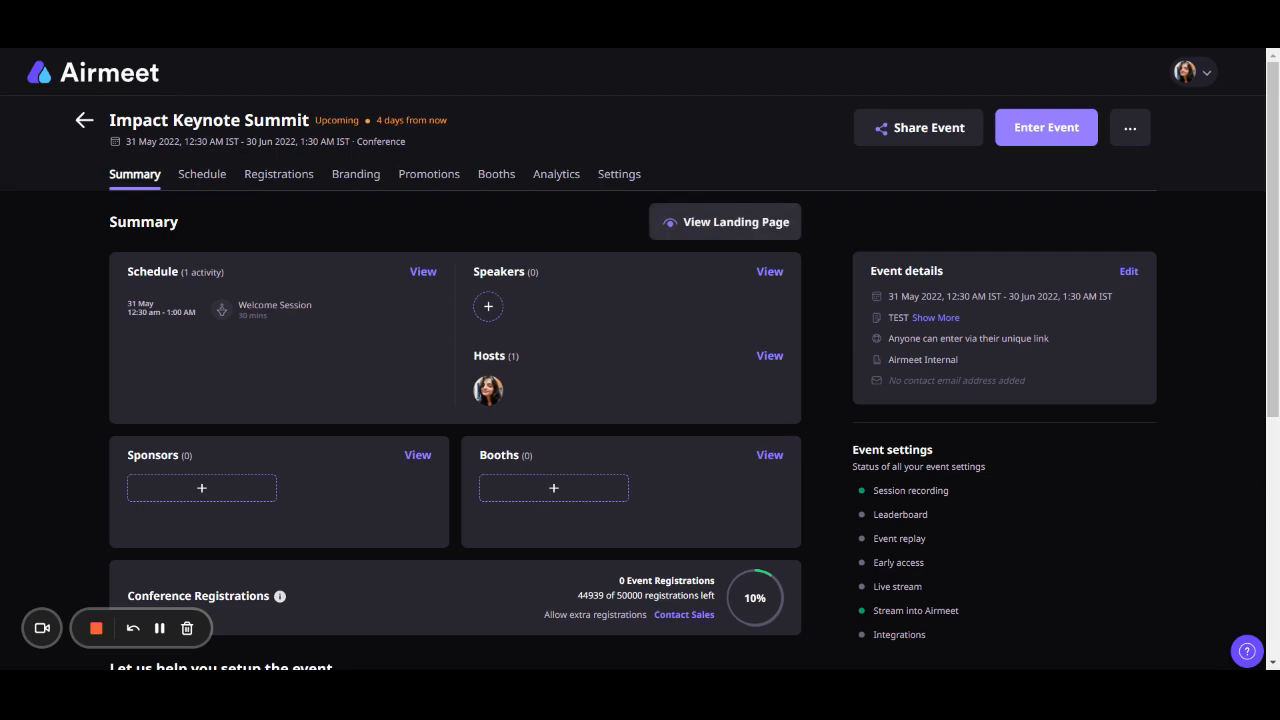
- Review and save the existing conference details, and look through the suggested setup tasks in the event summary
click(1127, 276)
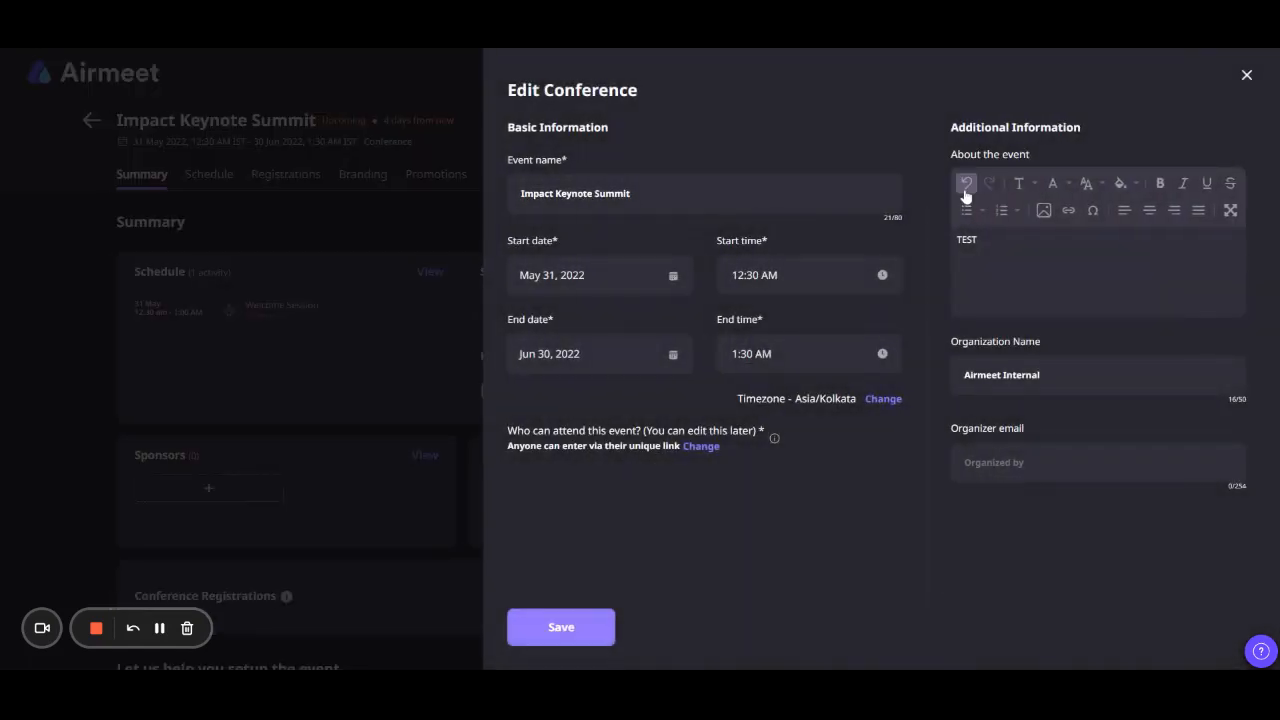
click(563, 628)
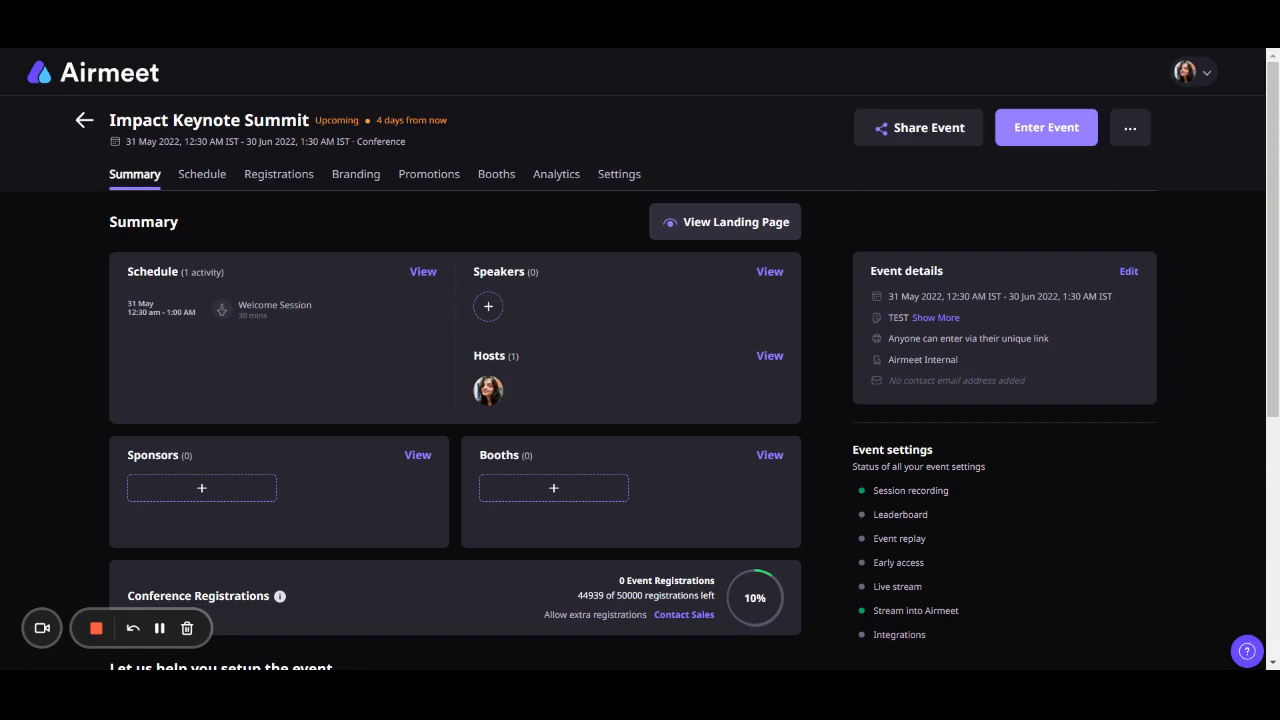
scroll(386, 451, down, 3)
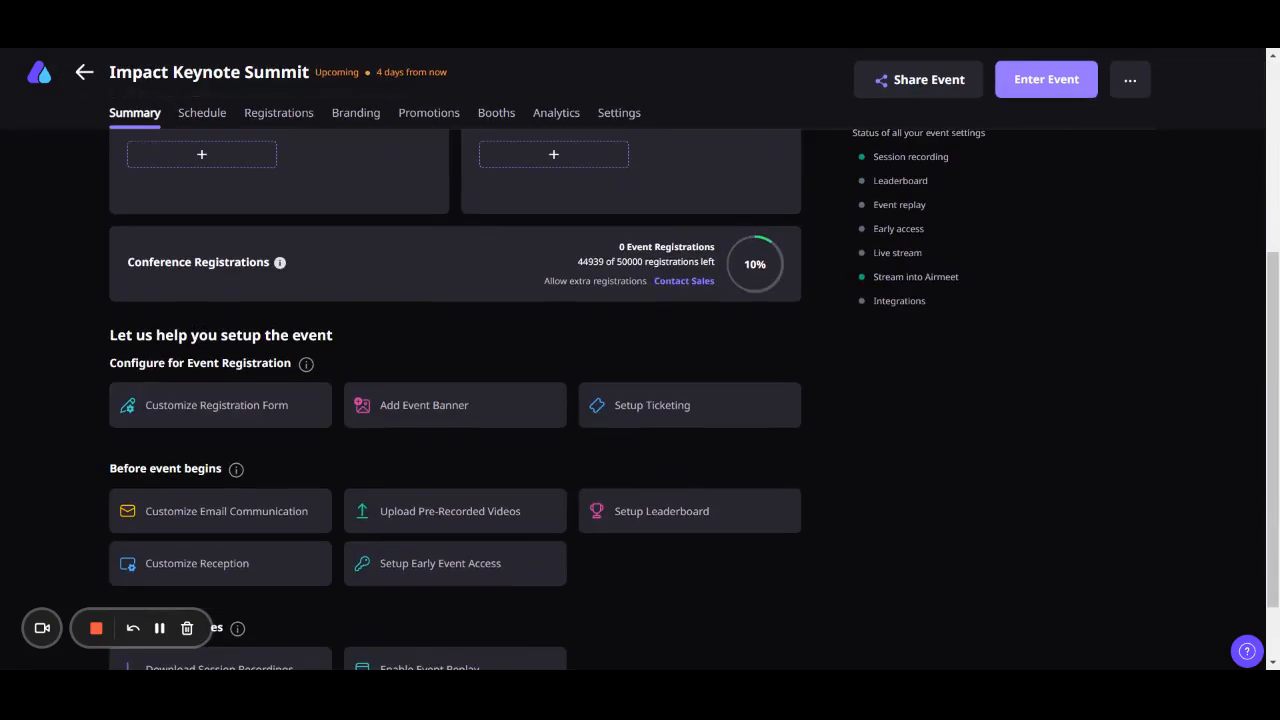
scroll(229, 390, down, 1)
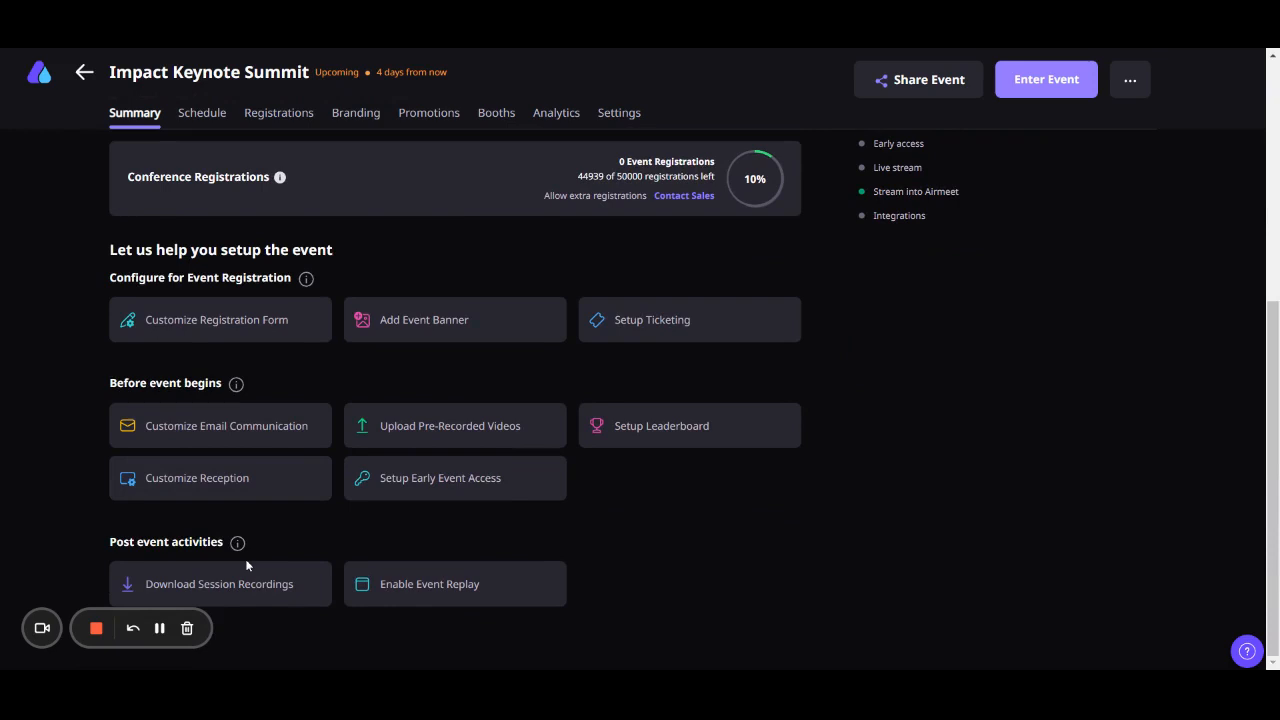
scroll(247, 566, up, 5)
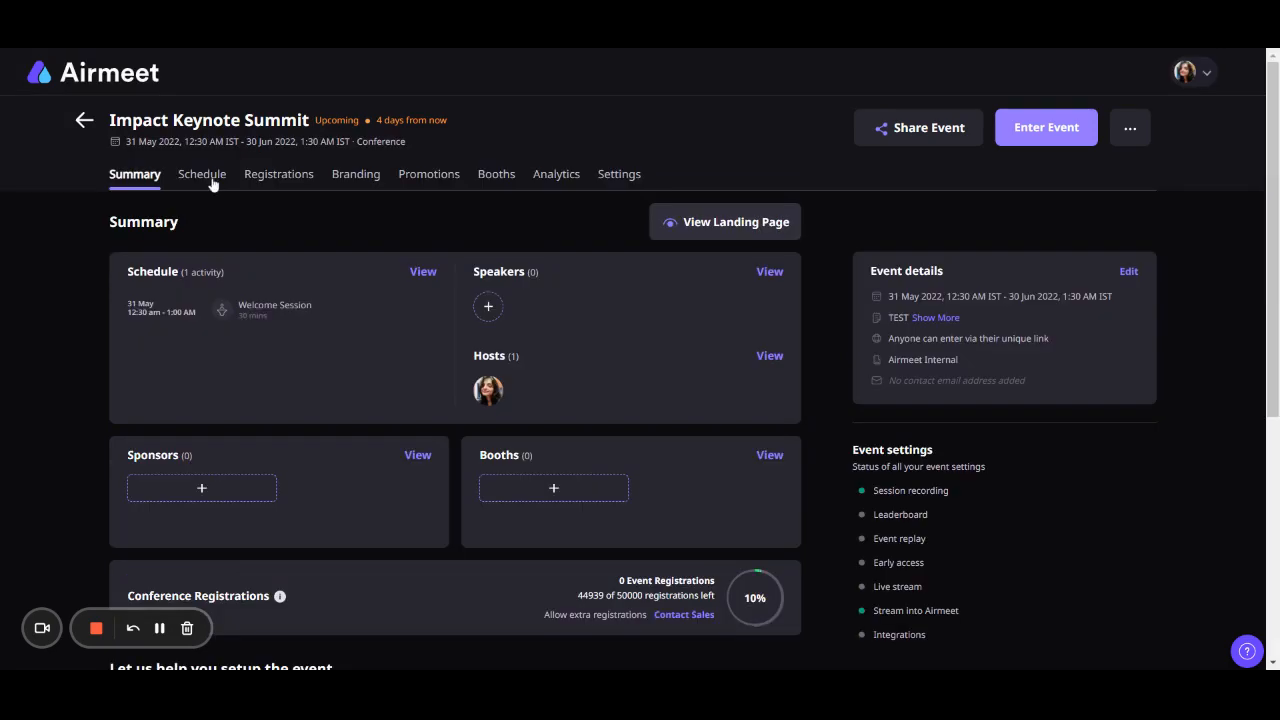
- Look at the activity types that can be added to the event schedule
click(212, 181)
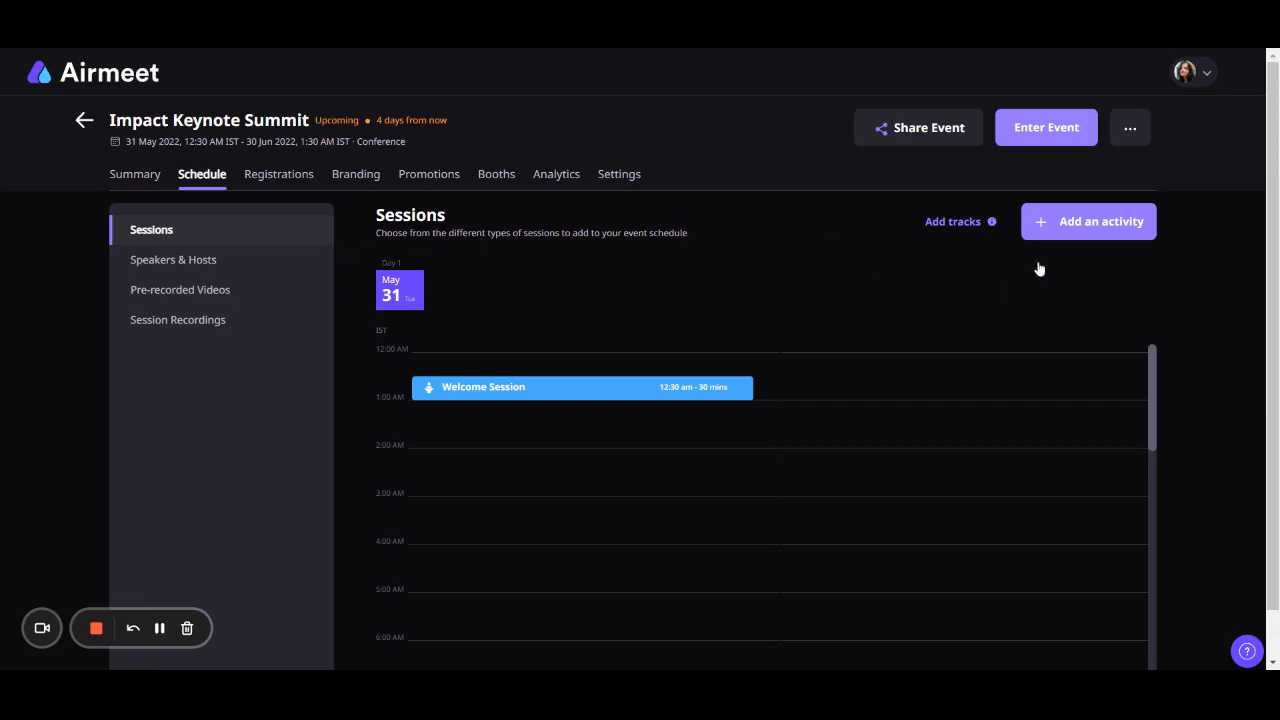
click(1084, 228)
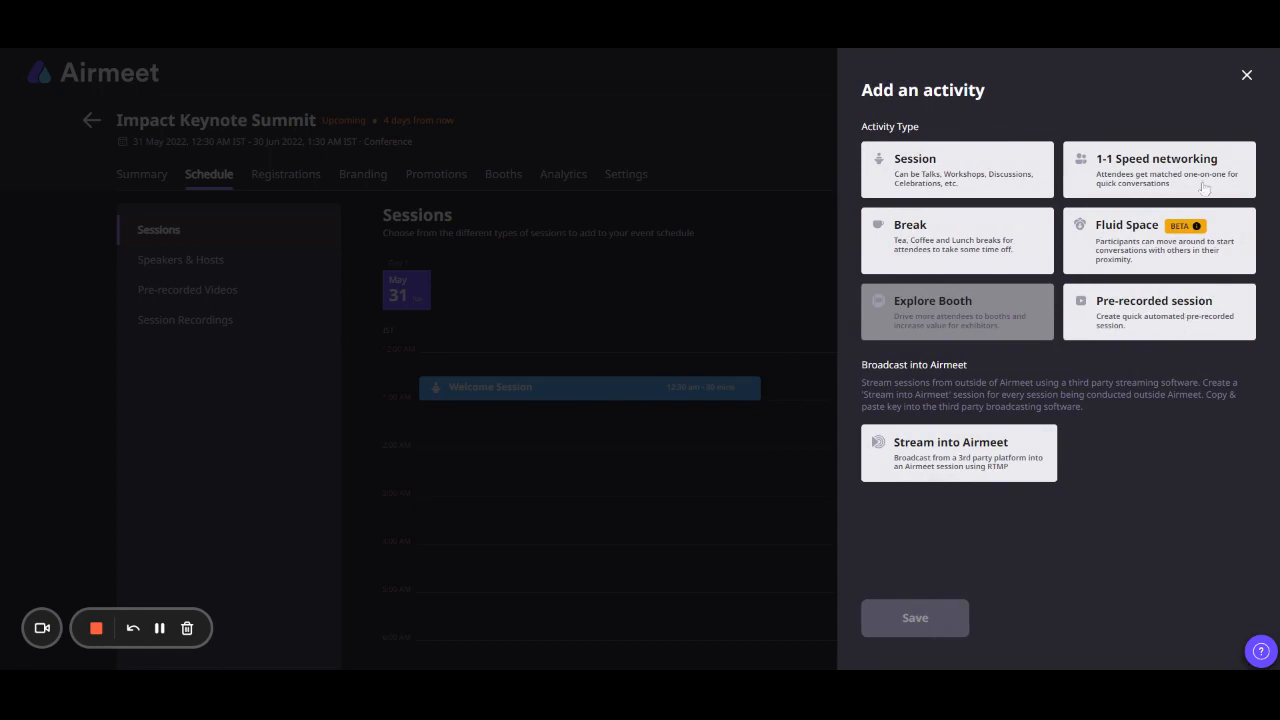
click(1247, 77)
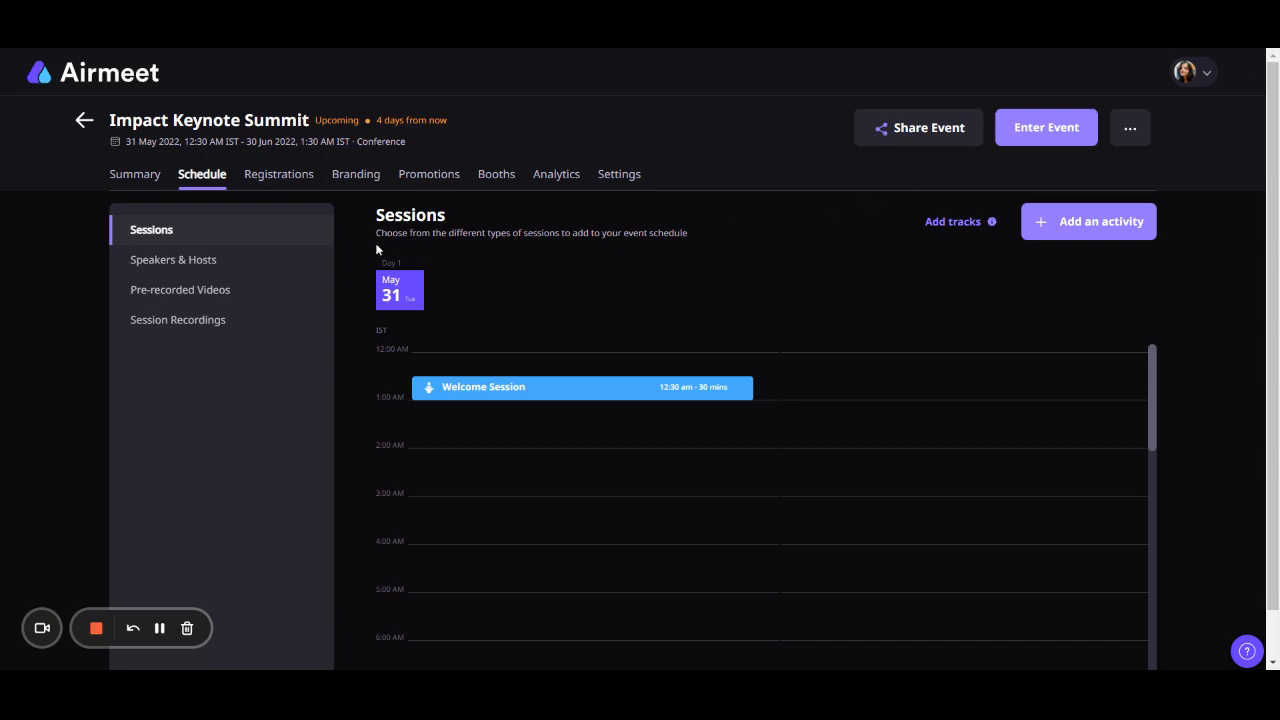
- Review the multi-track options for the schedule and view the list of speakers and hosts
click(960, 226)
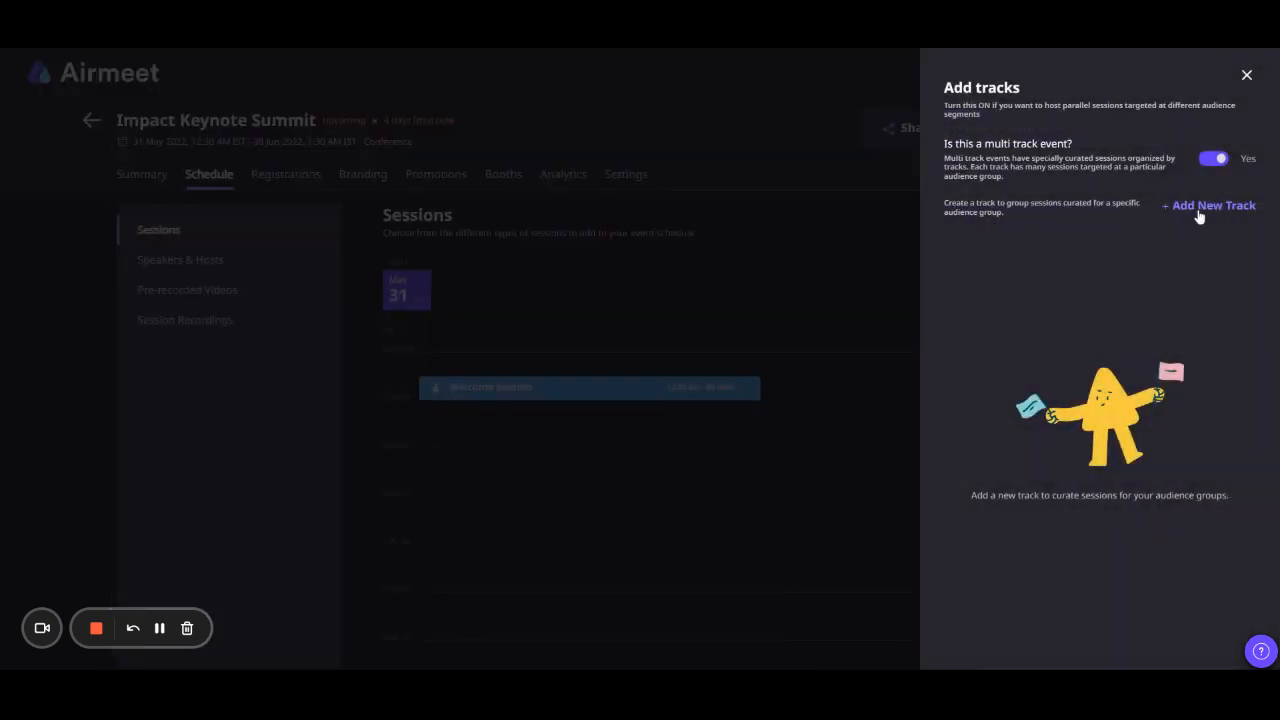
click(1247, 76)
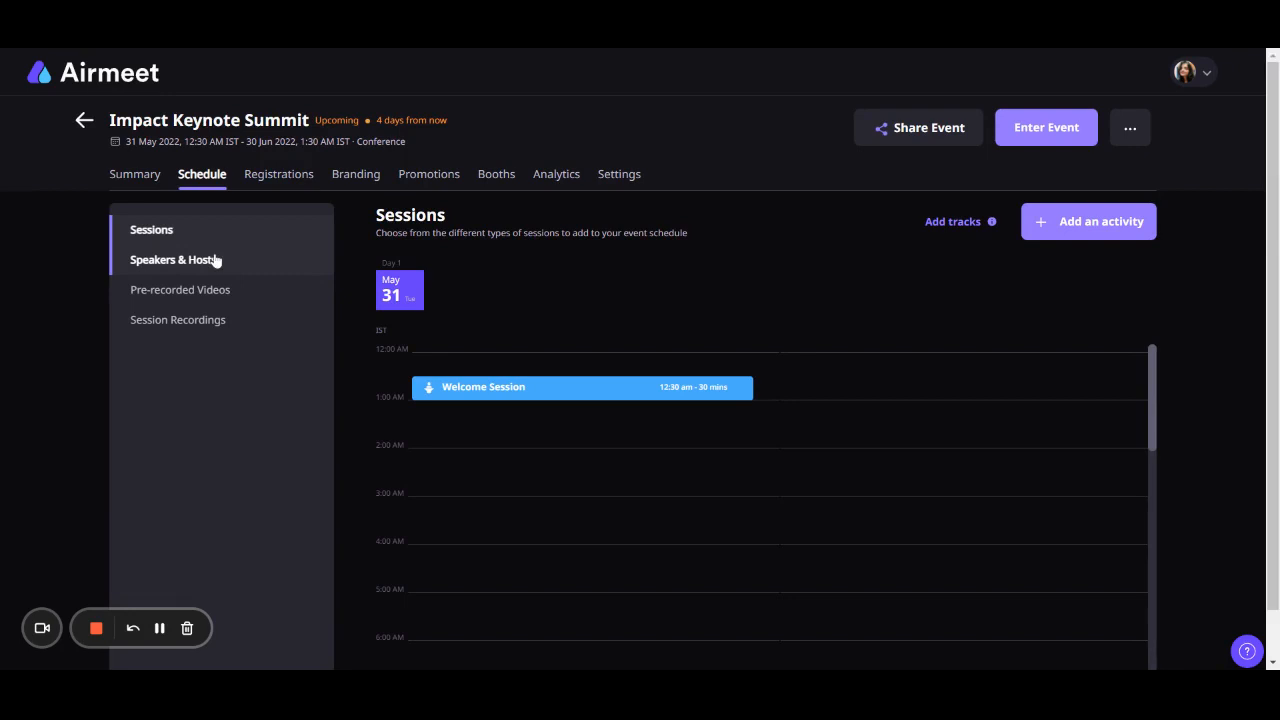
click(215, 260)
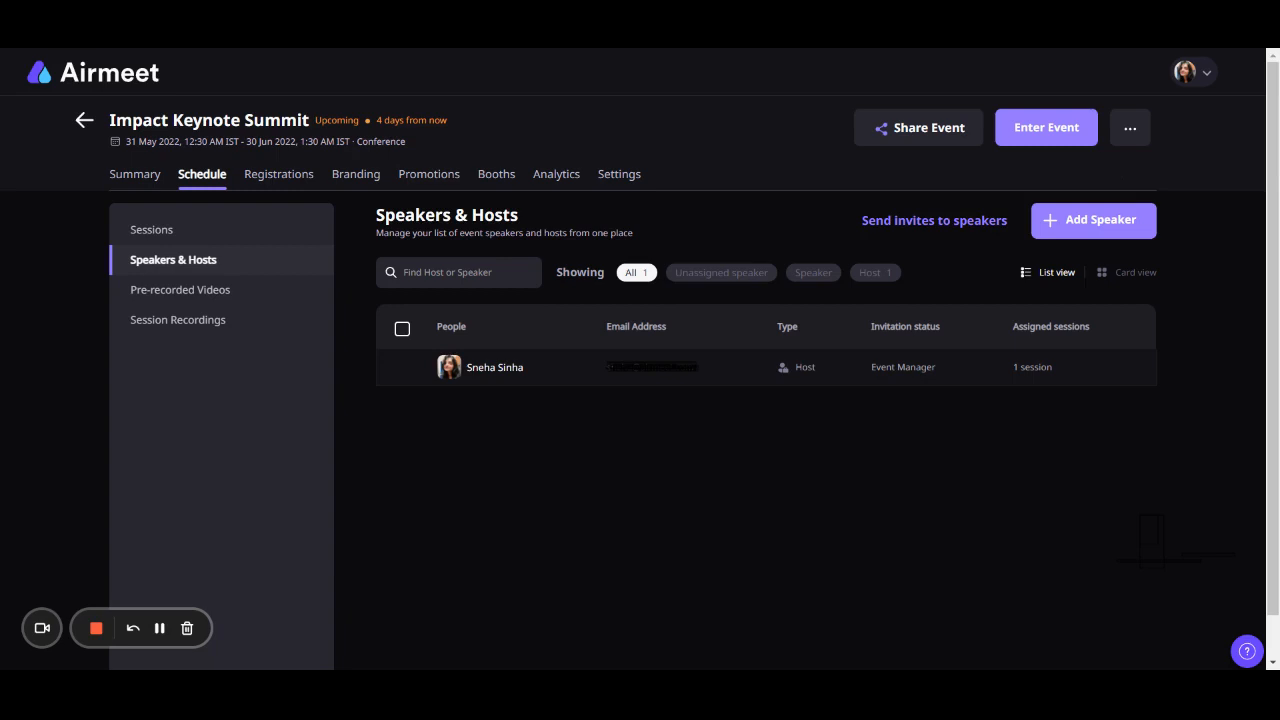
- Review the upload and video library options for pre-recorded videos, and view the session recordings section
click(185, 290)
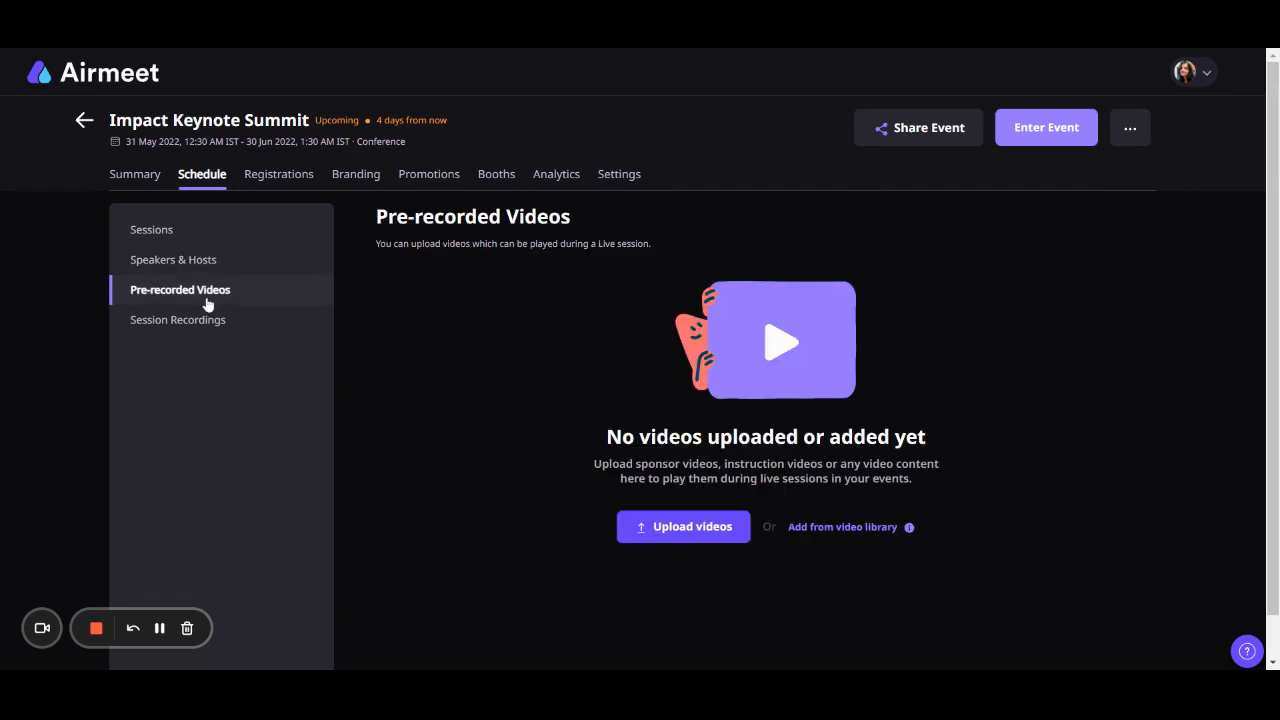
click(683, 537)
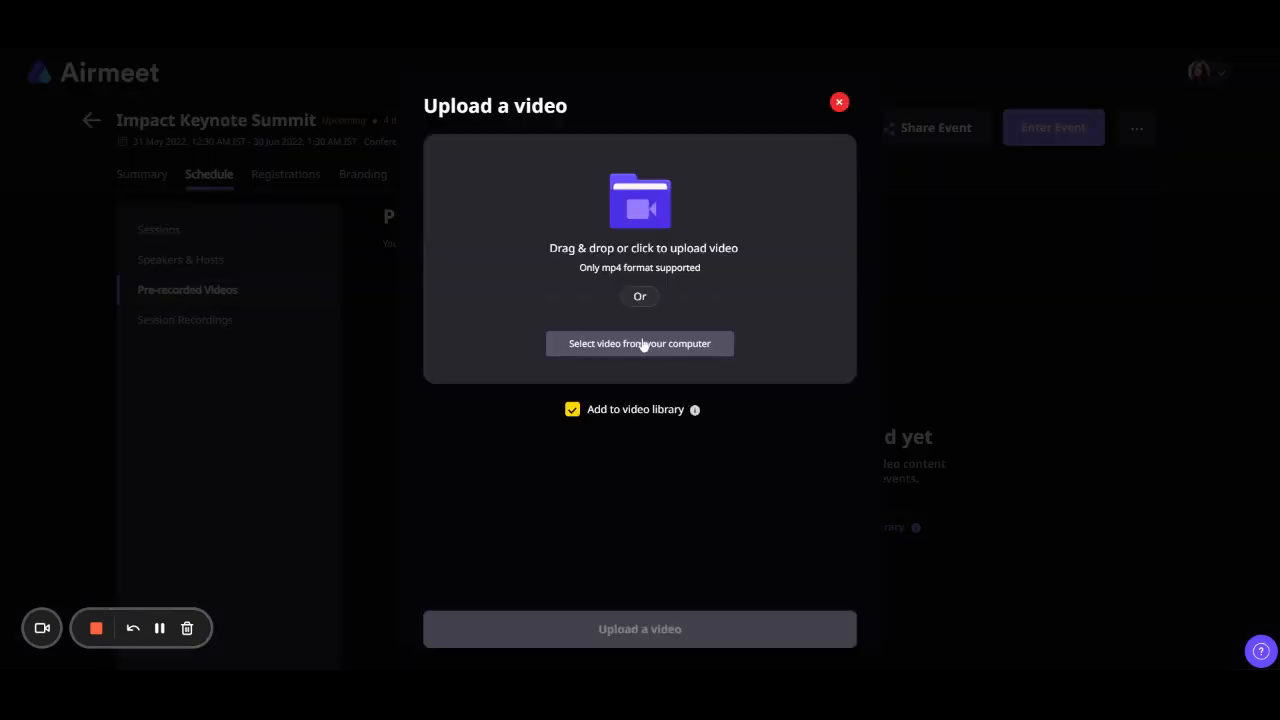
click(839, 102)
click(838, 530)
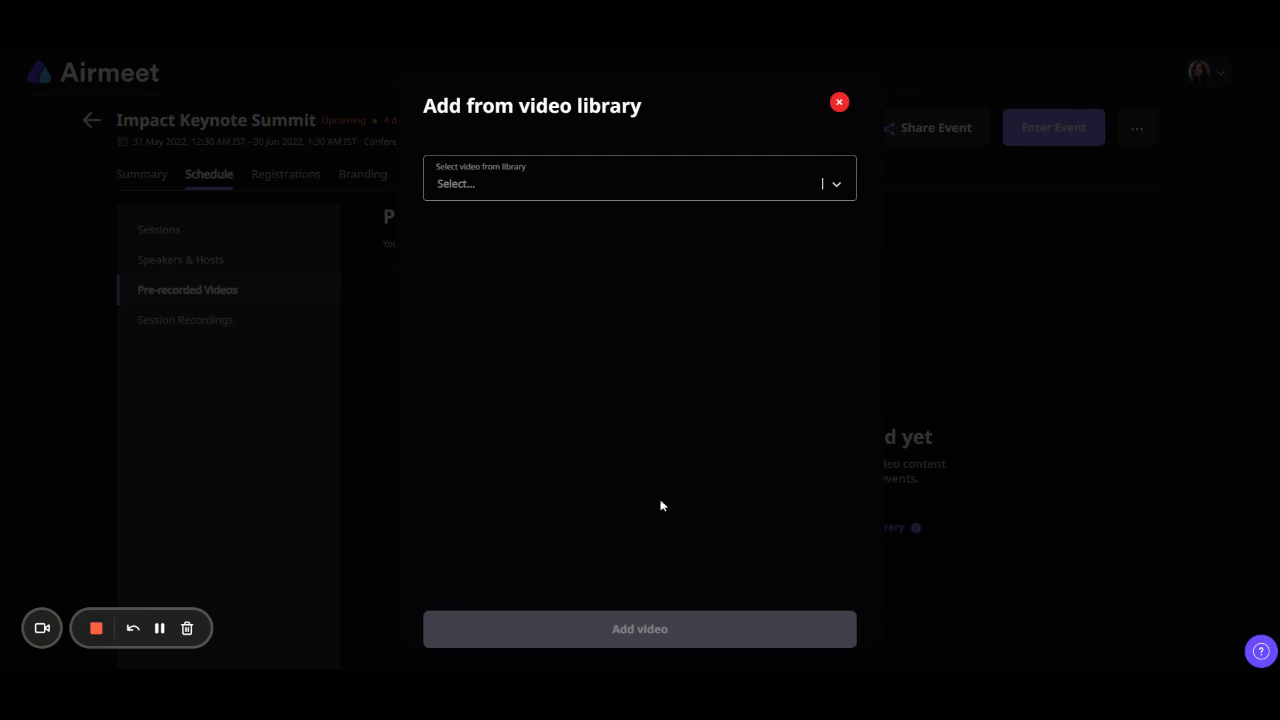
click(843, 106)
click(250, 320)
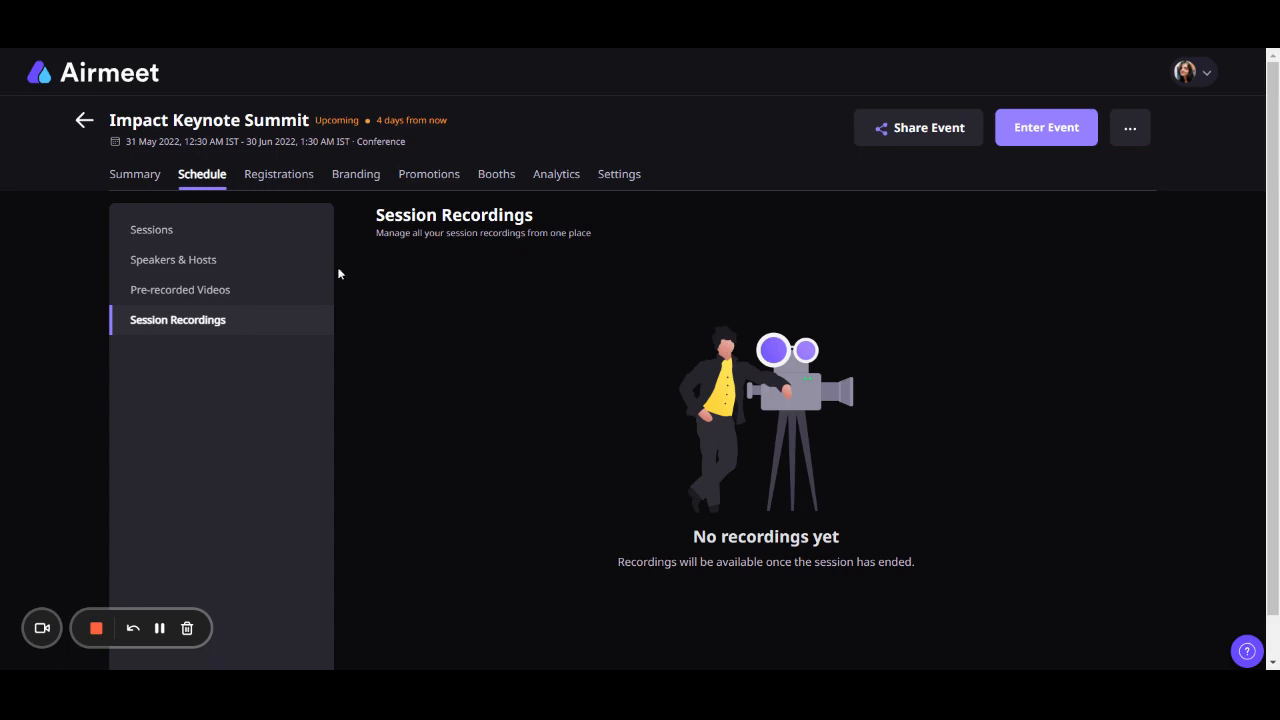
- Examine the options for inviting participants from the participants list, including the custom CSV template form
click(288, 178)
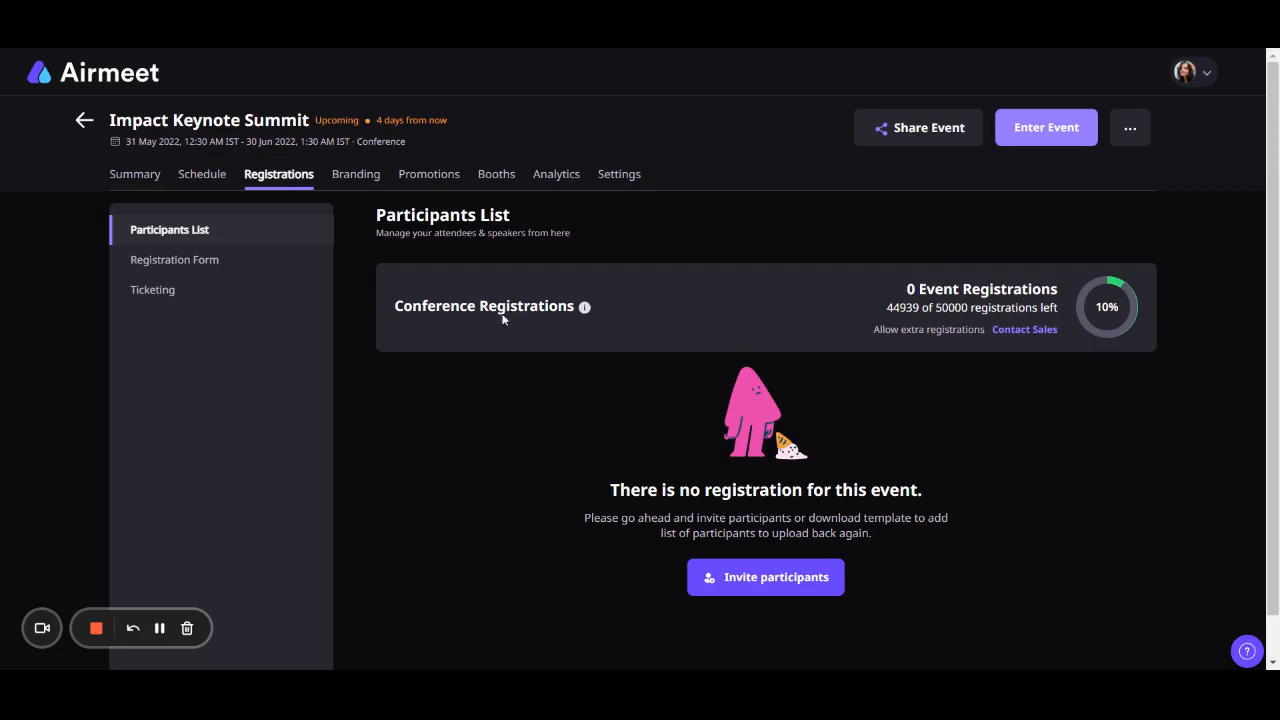
click(738, 585)
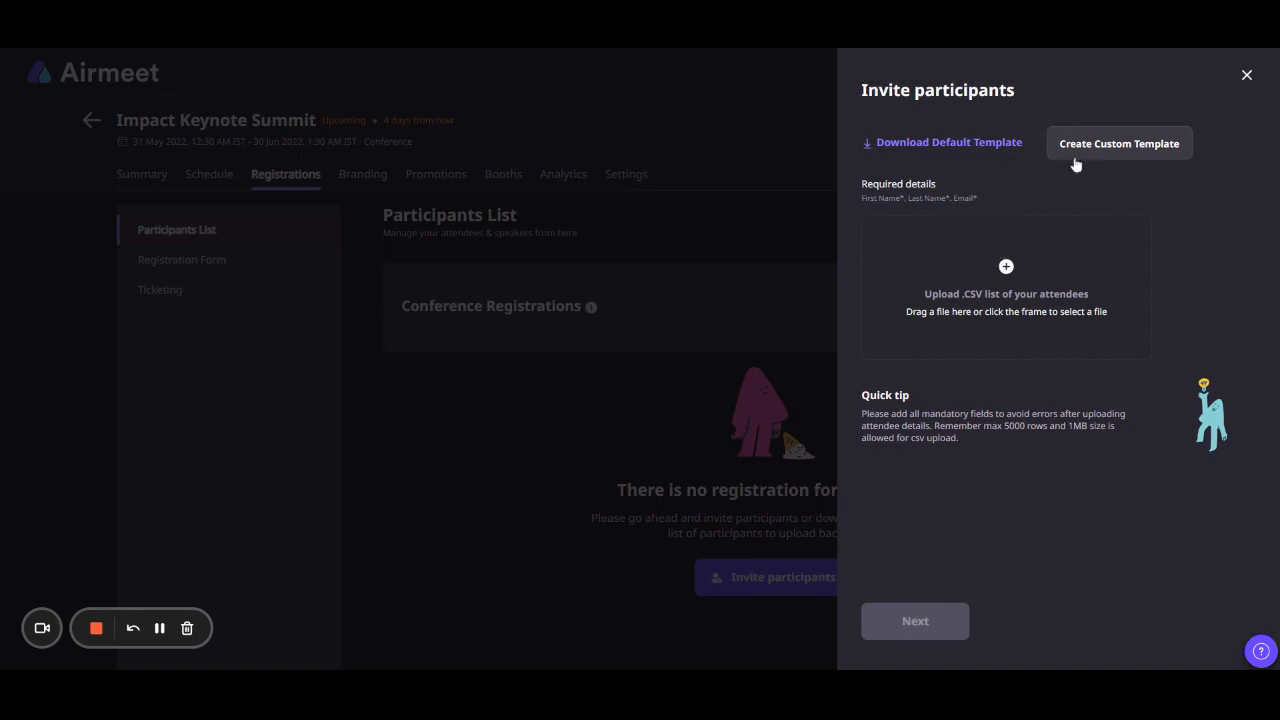
click(1111, 146)
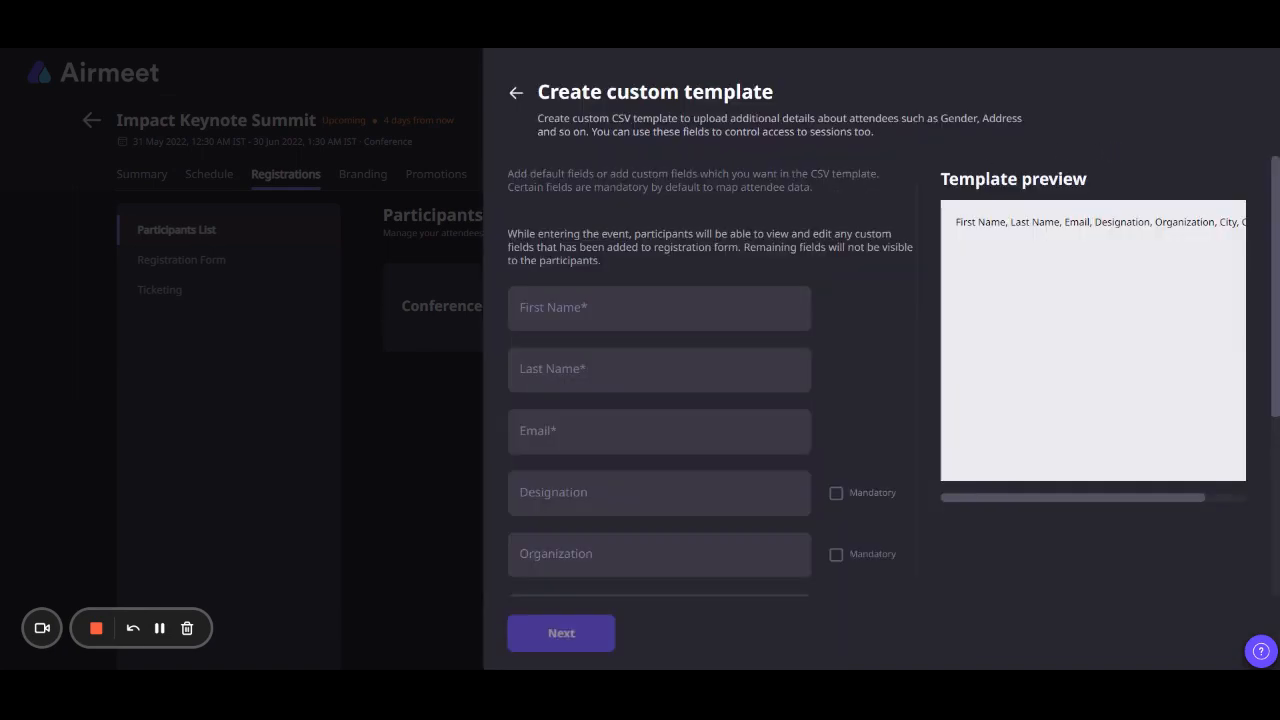
click(516, 93)
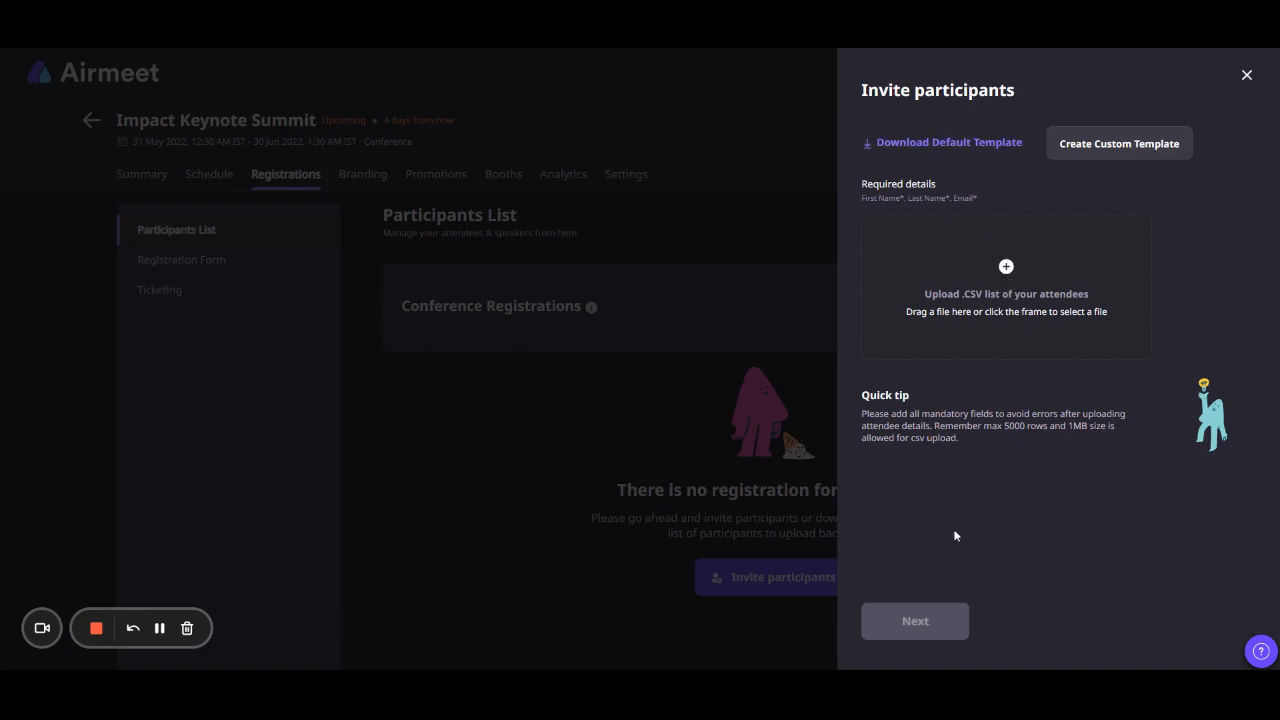
click(1247, 77)
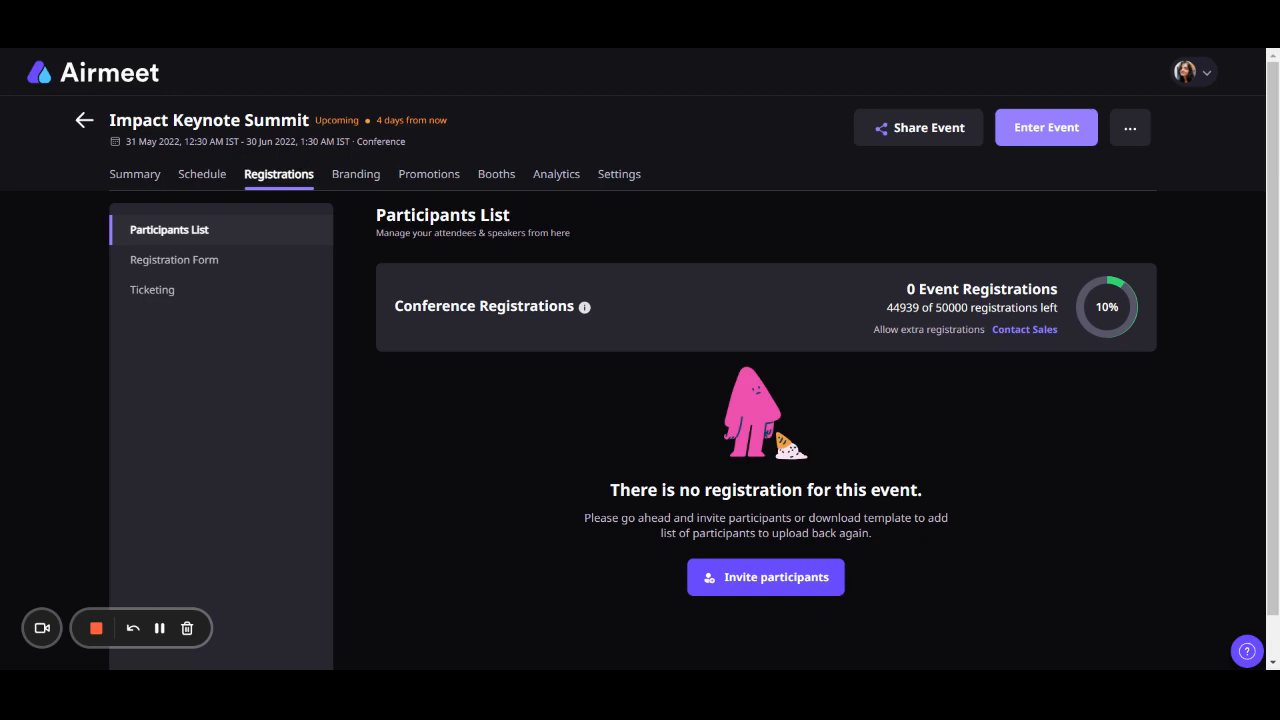
- Review the registration form's event entry options and view the ticketing section
click(250, 260)
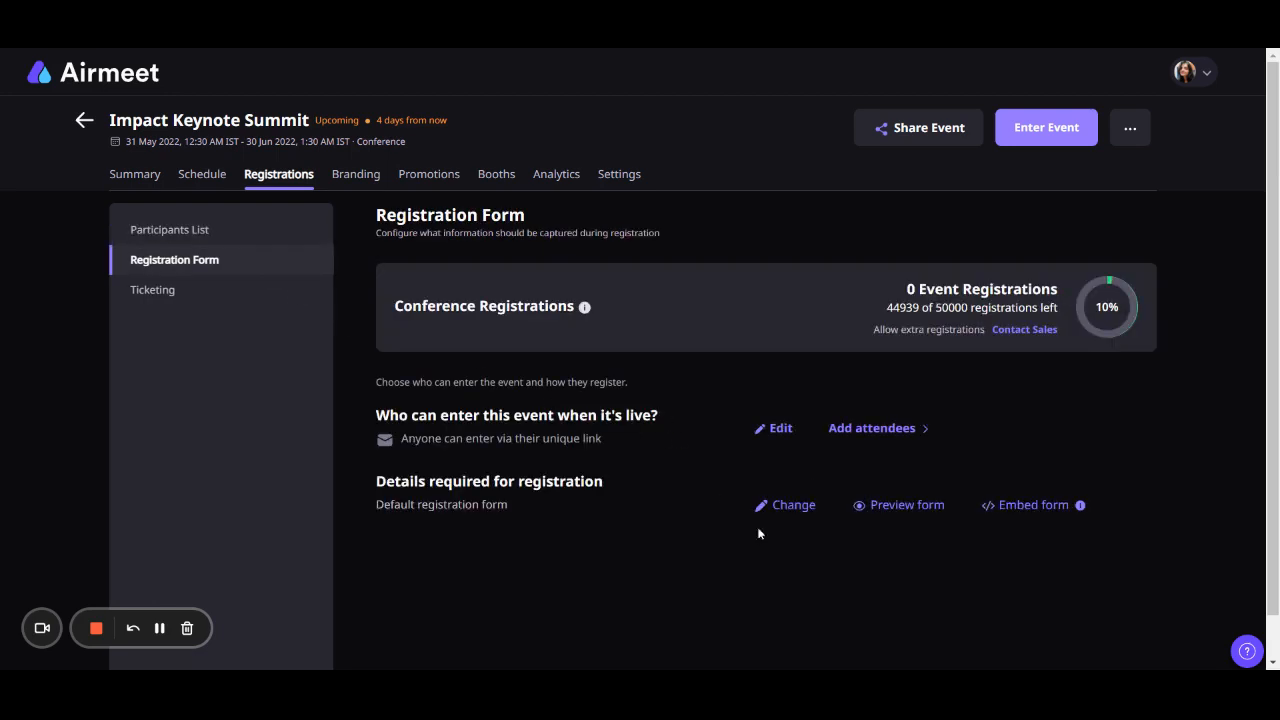
click(779, 432)
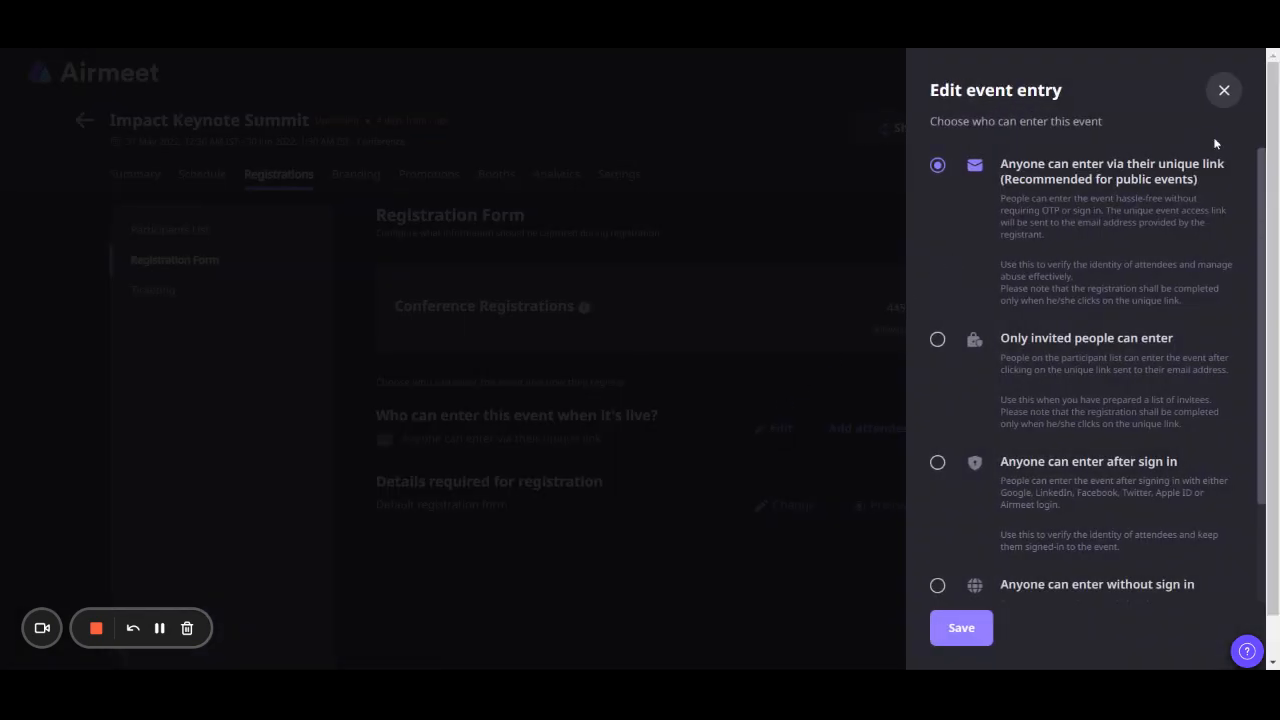
click(1230, 100)
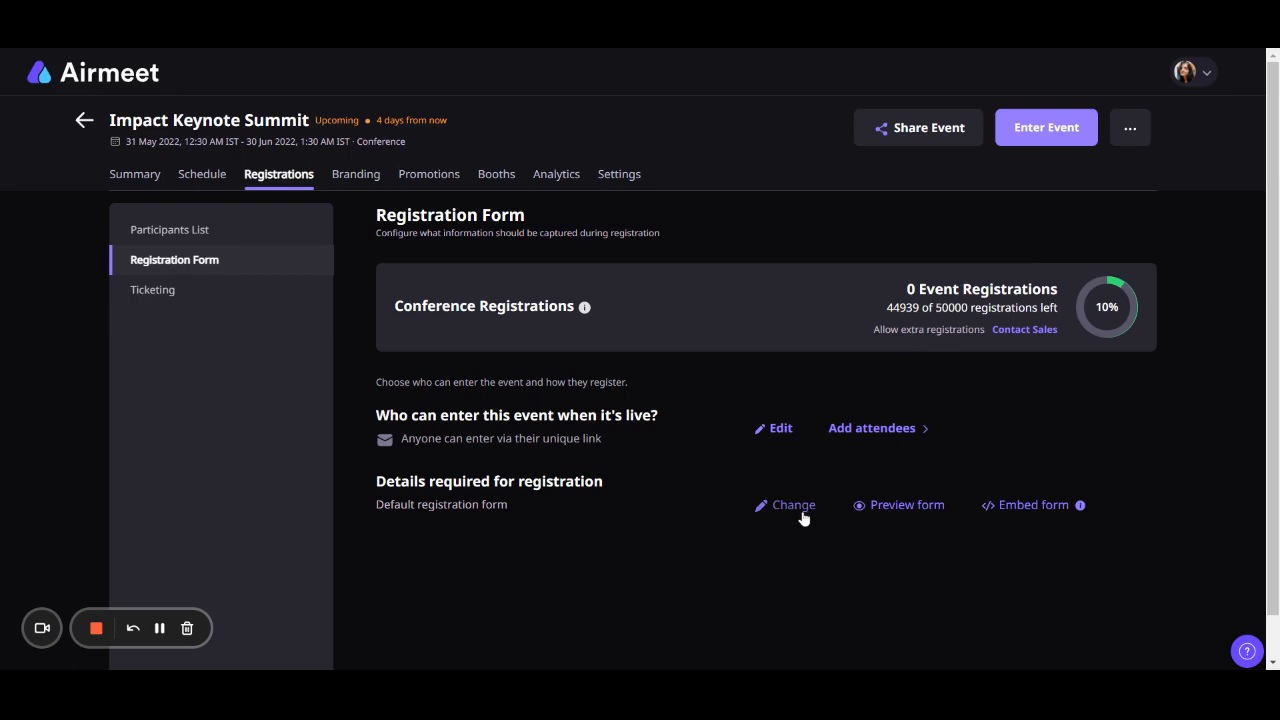
click(146, 296)
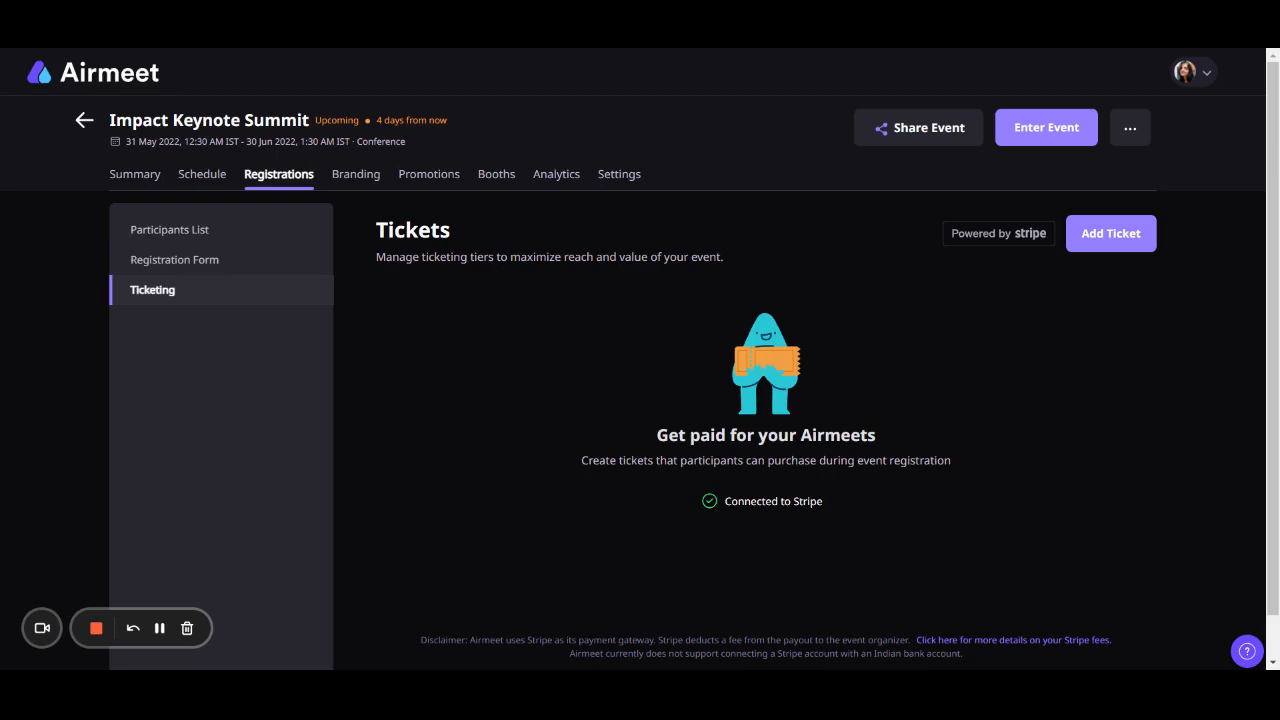
- View the event branding options for the event logo and landing page banner
click(352, 178)
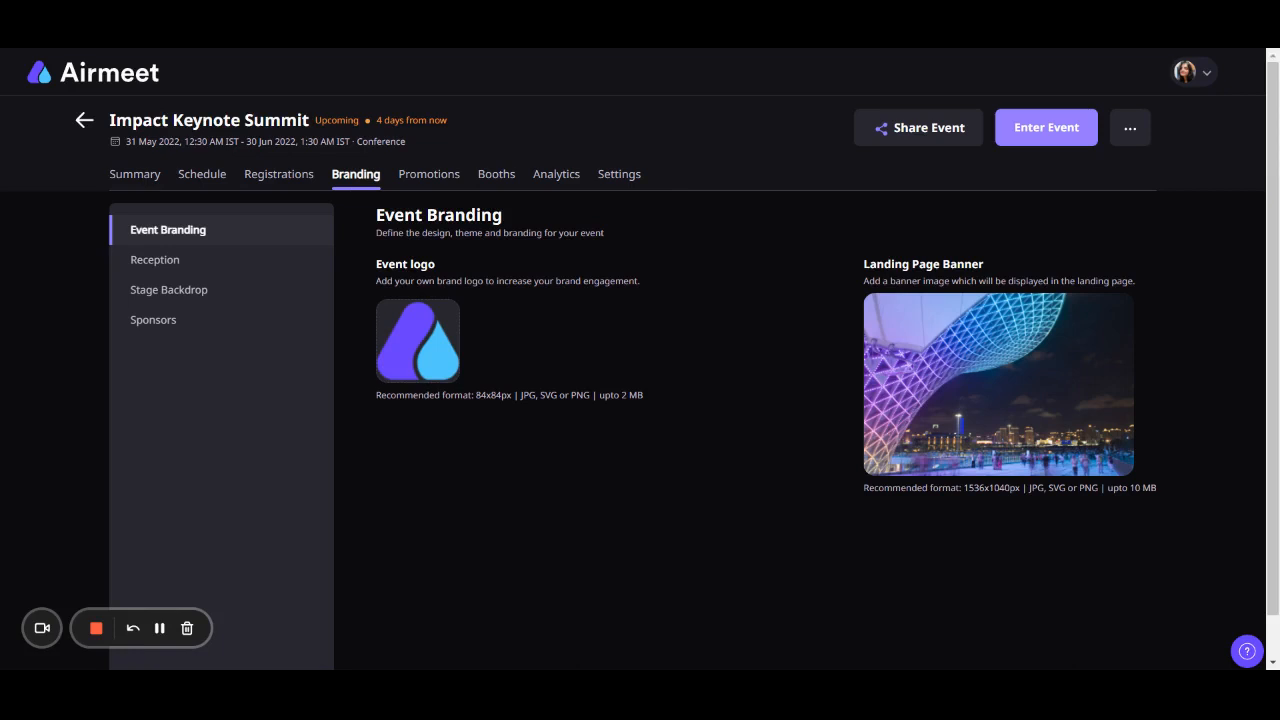
mouse_move(455, 330)
mouse_move(1031, 343)
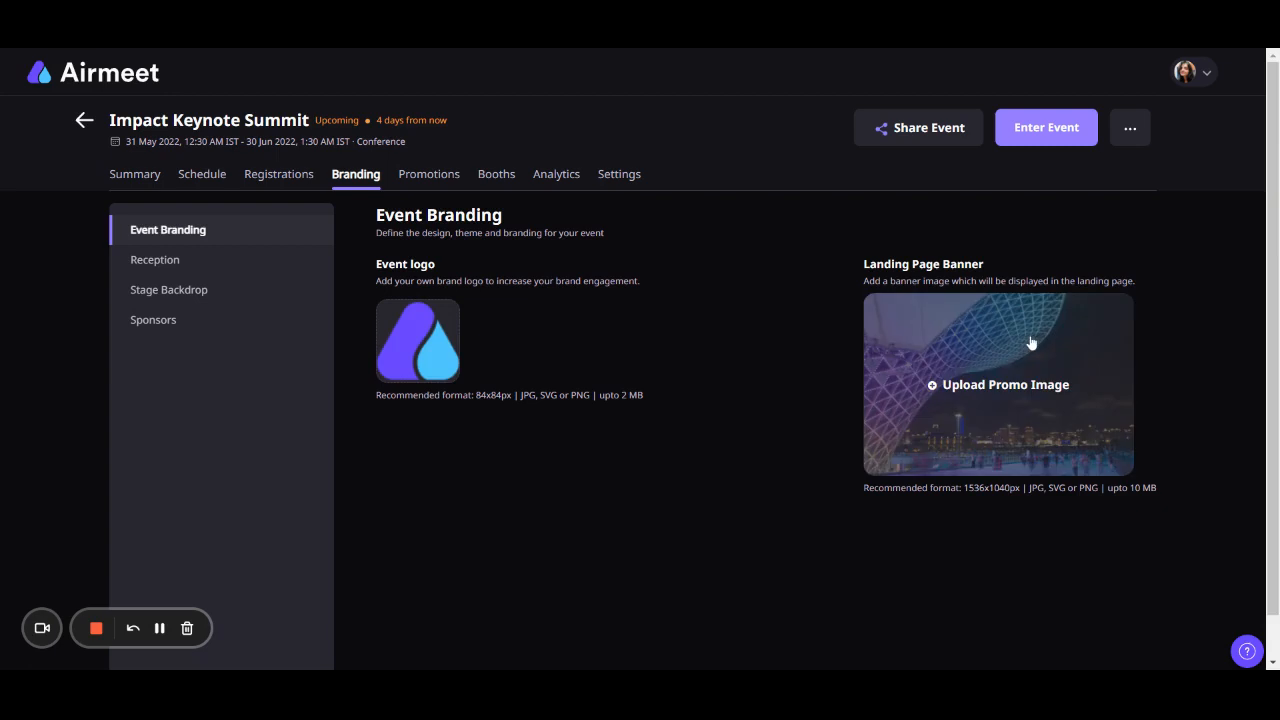
- Look at the reception settings and the canvas for customizing the reception, leaving without saving
click(203, 263)
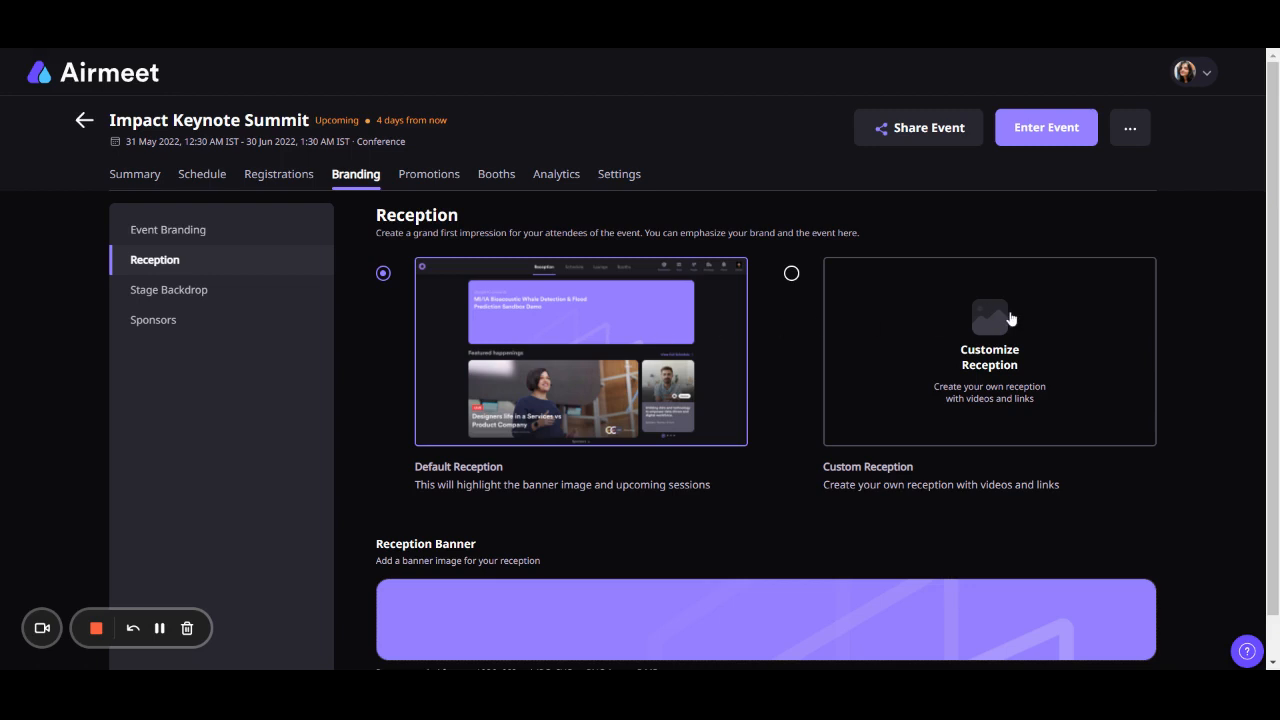
click(1004, 316)
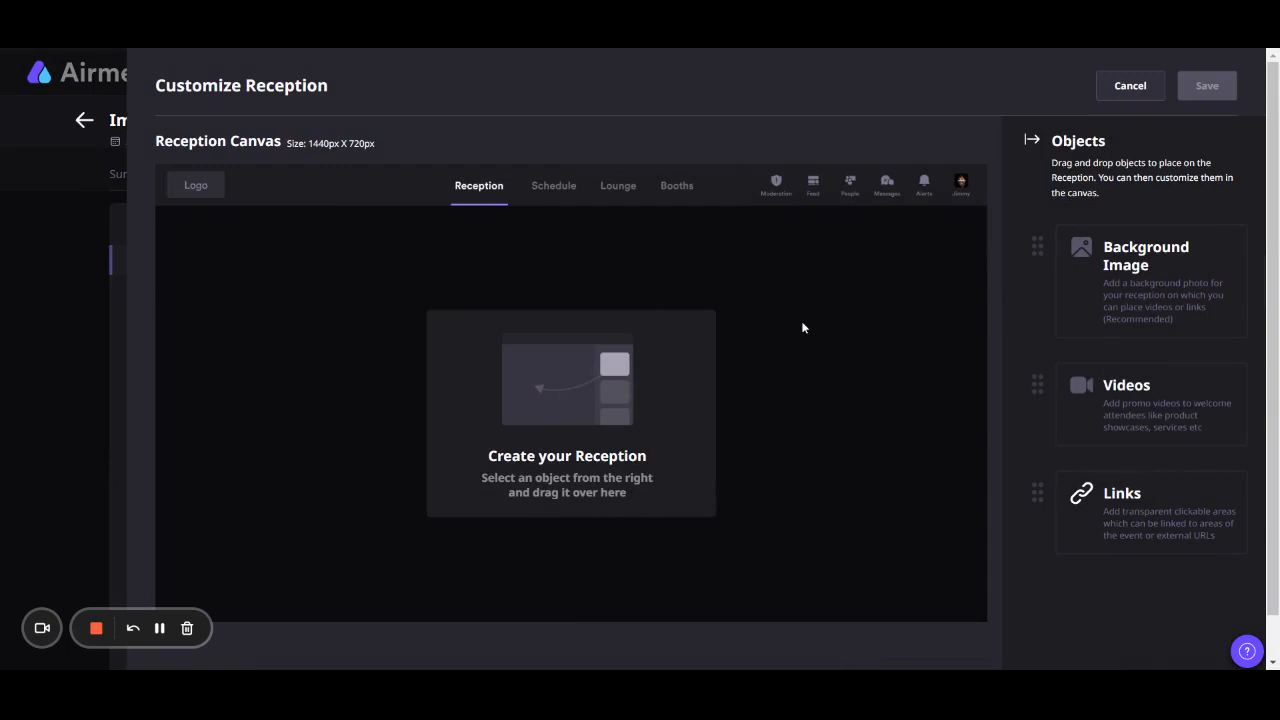
click(1132, 85)
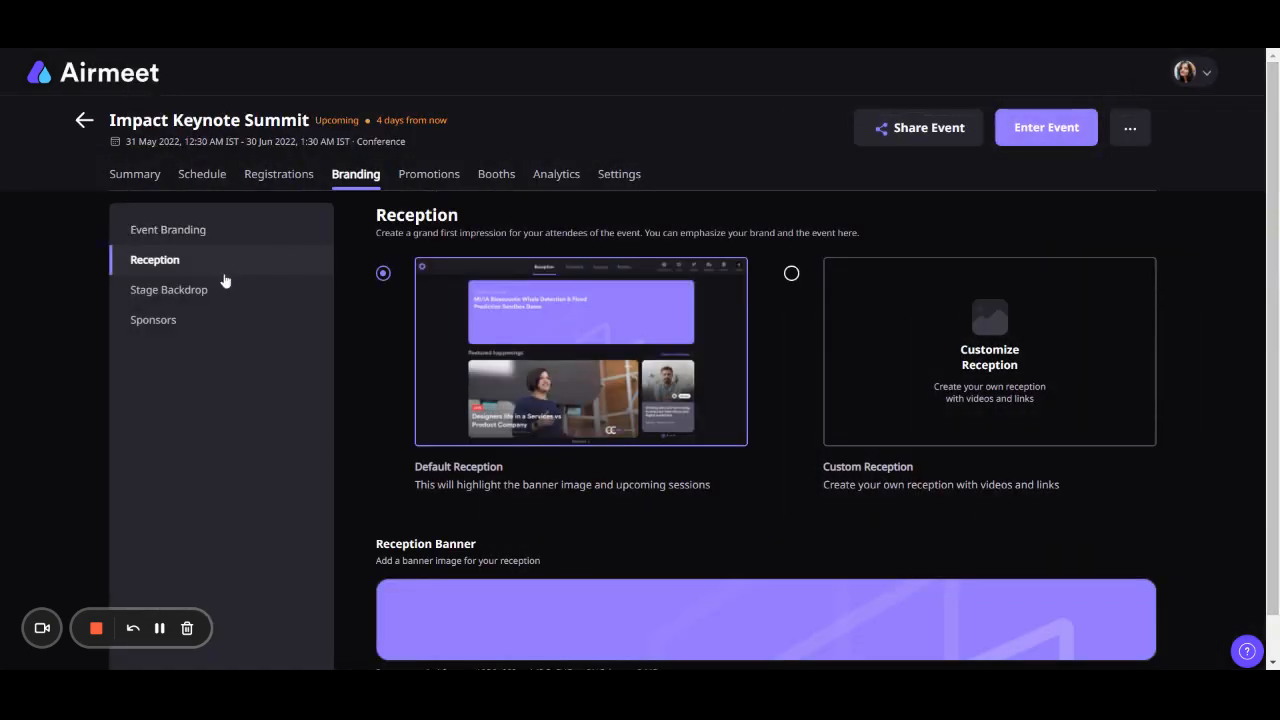
- Review the stage backdrop upload options and view the event's sponsors section
click(227, 289)
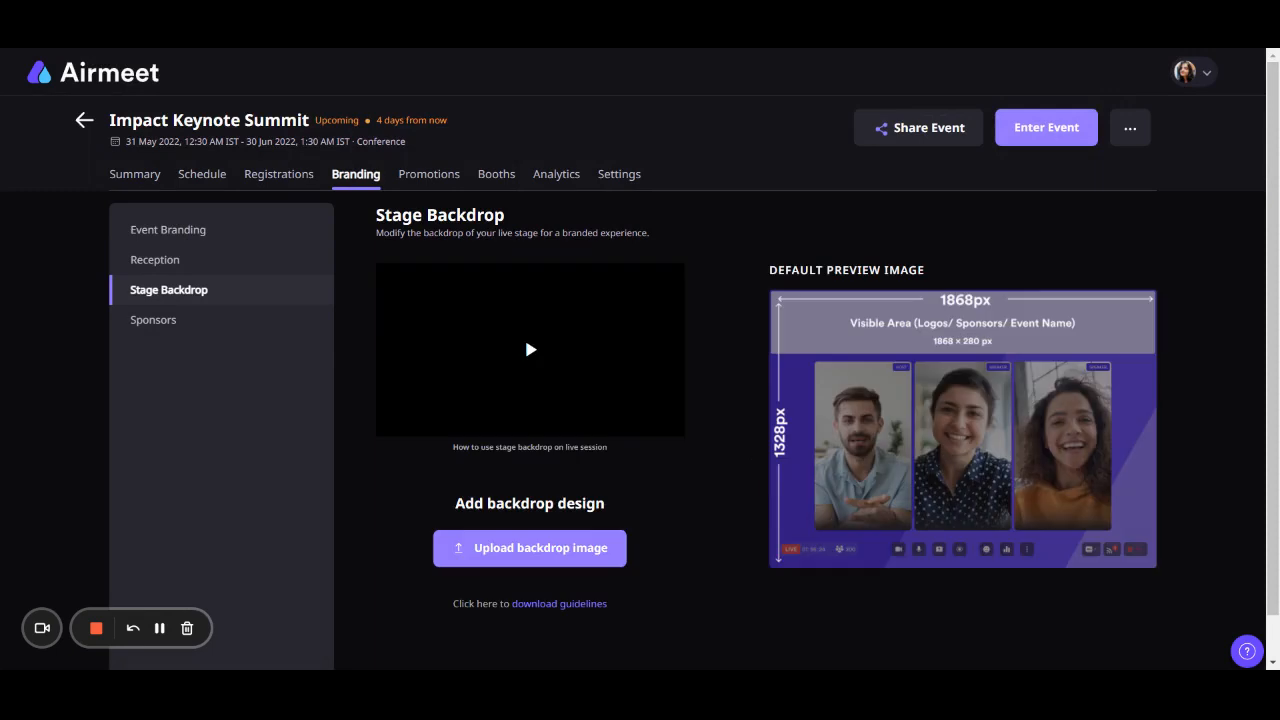
click(600, 545)
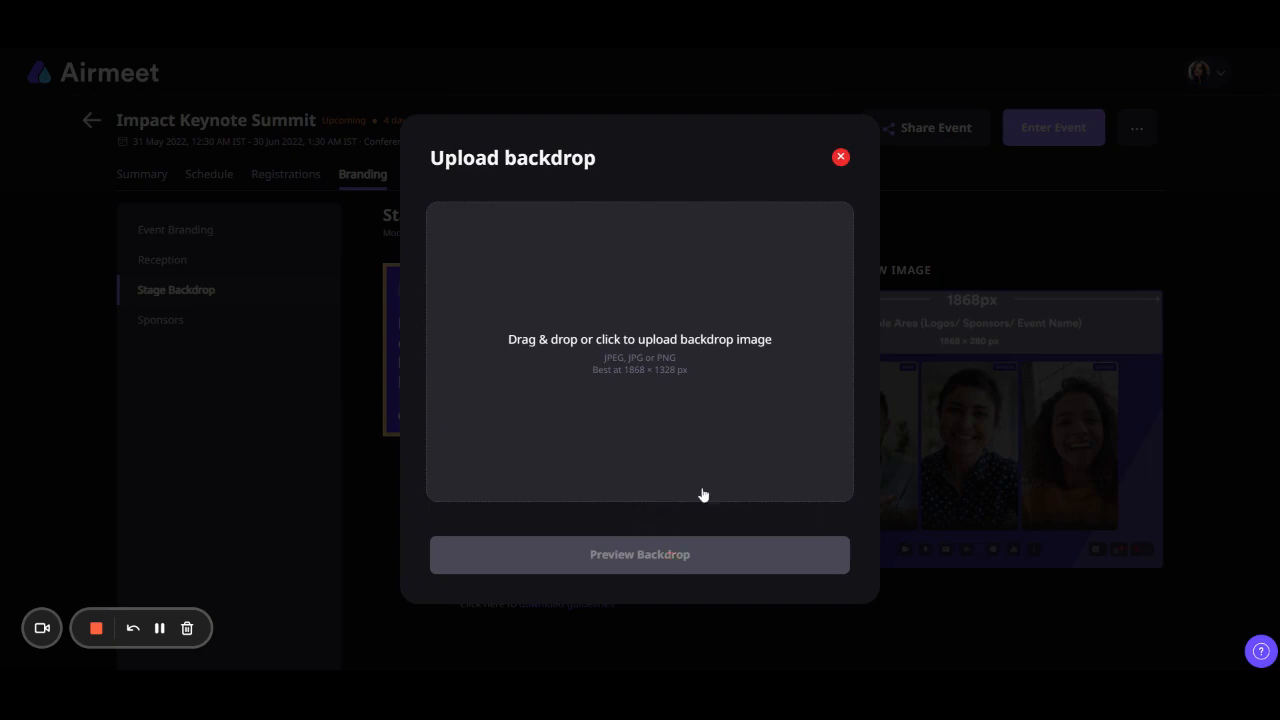
click(841, 158)
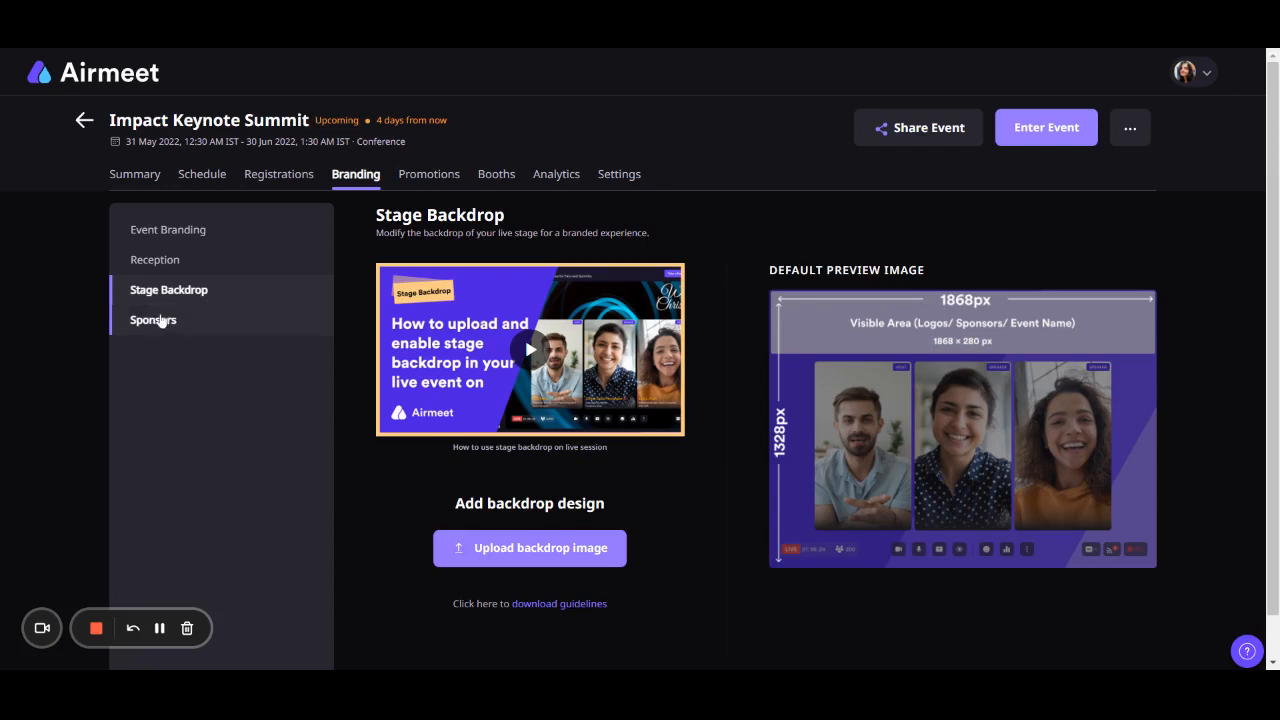
click(163, 321)
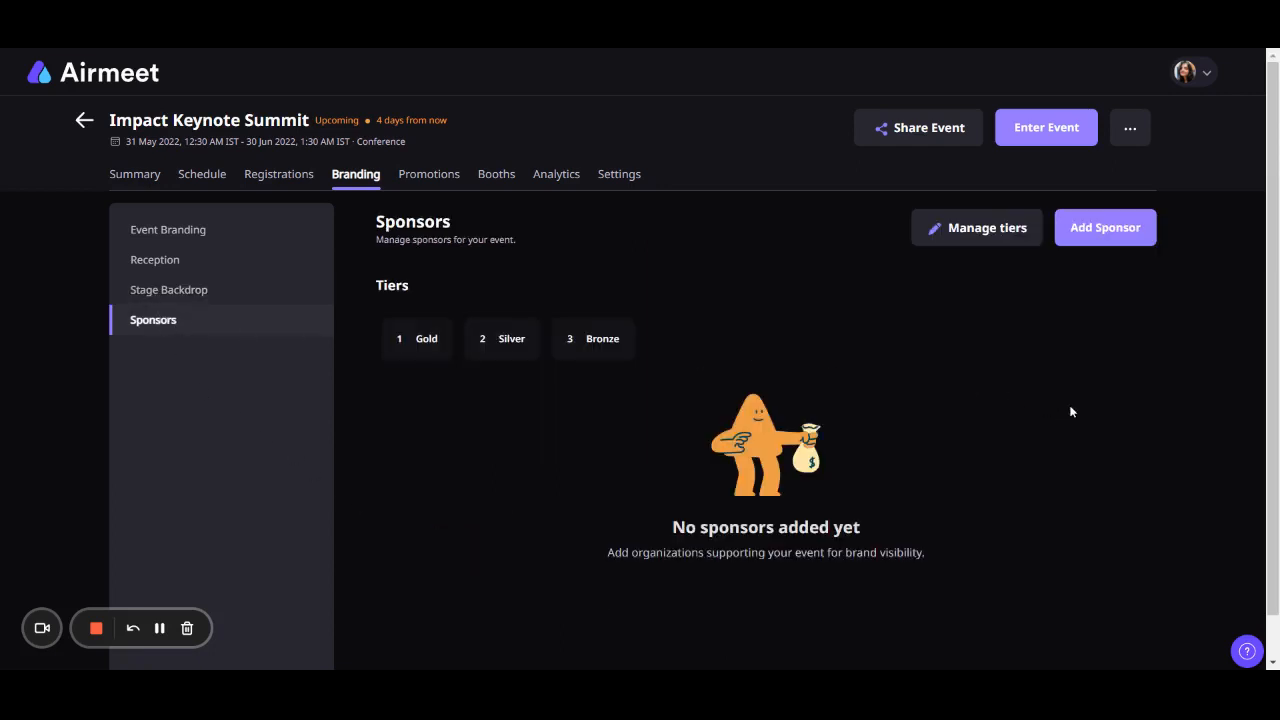
- Look at the form for adding a sponsor and the new email form in email communications, closing both without saving
click(1136, 232)
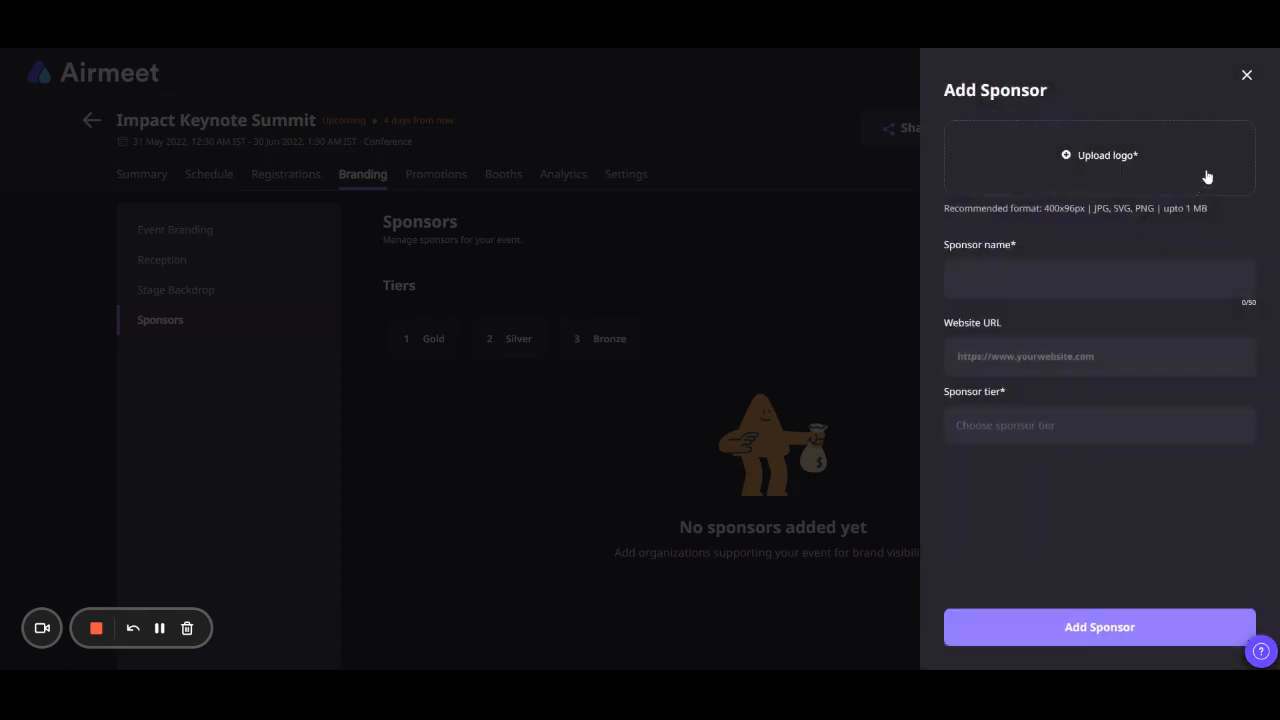
click(1247, 78)
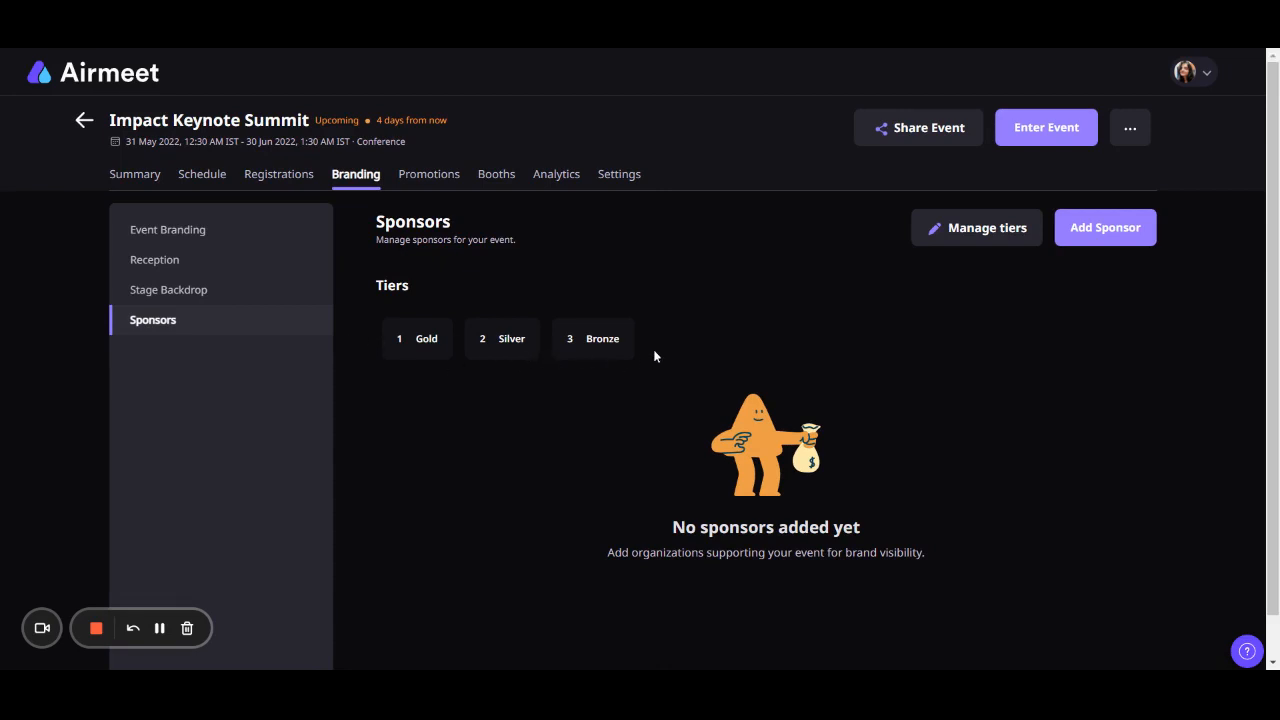
click(422, 176)
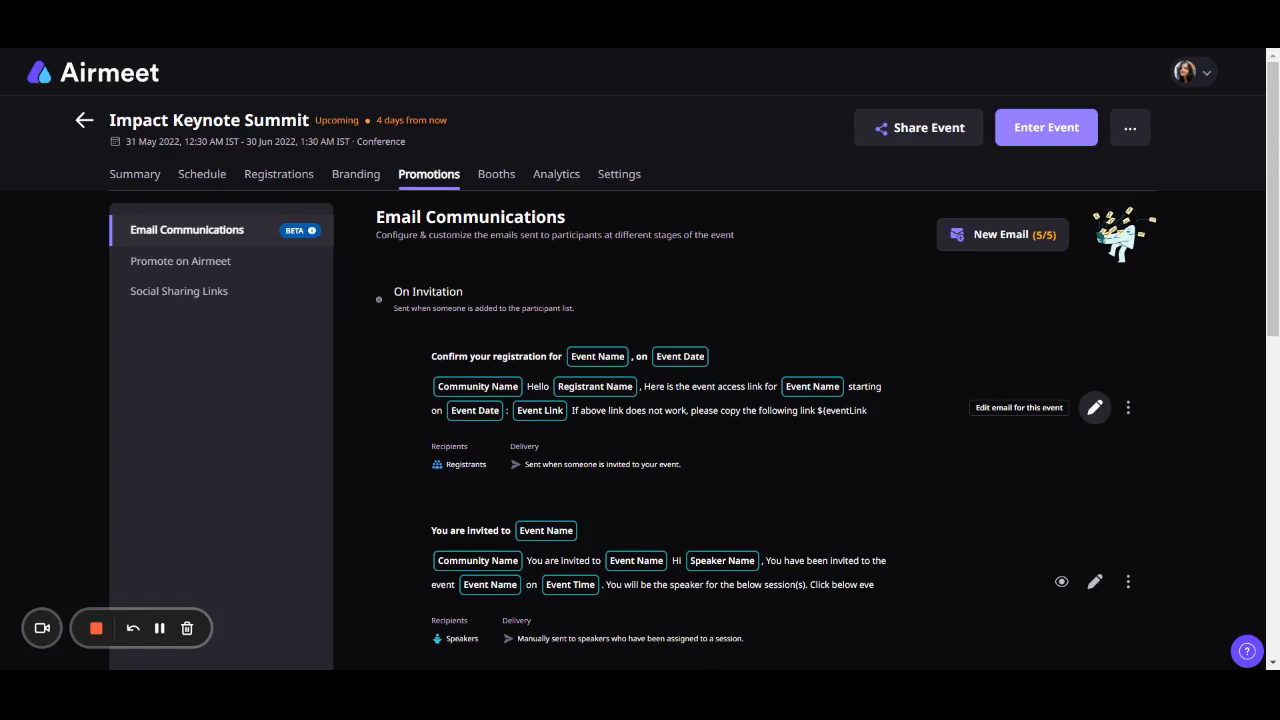
click(979, 240)
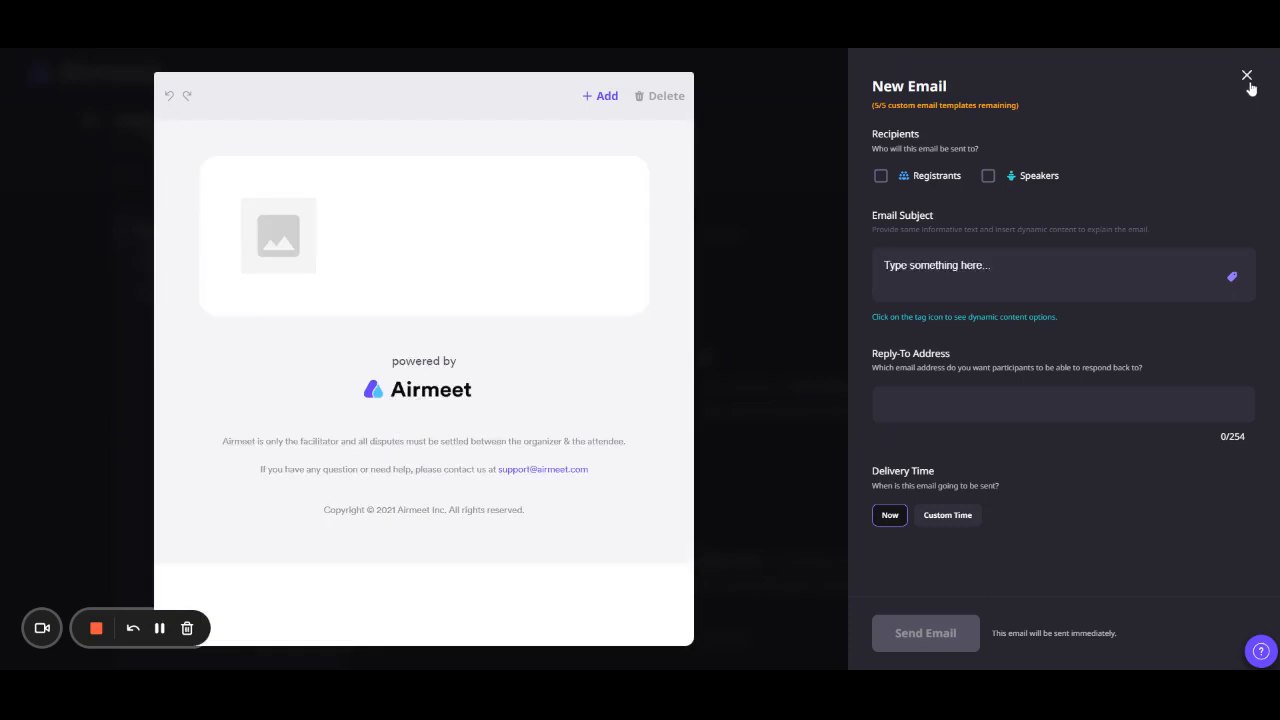
click(1244, 80)
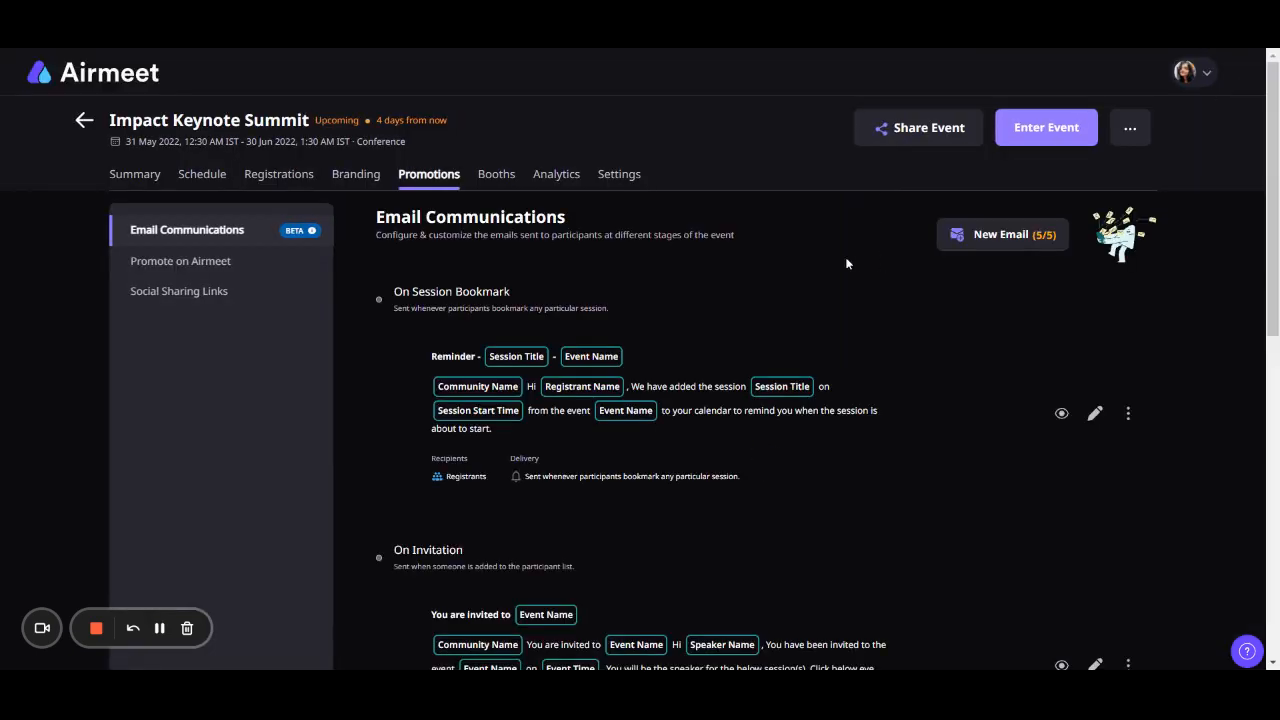
- View the Promote on Airmeet options and enable social sharing links on the event landing page
click(251, 273)
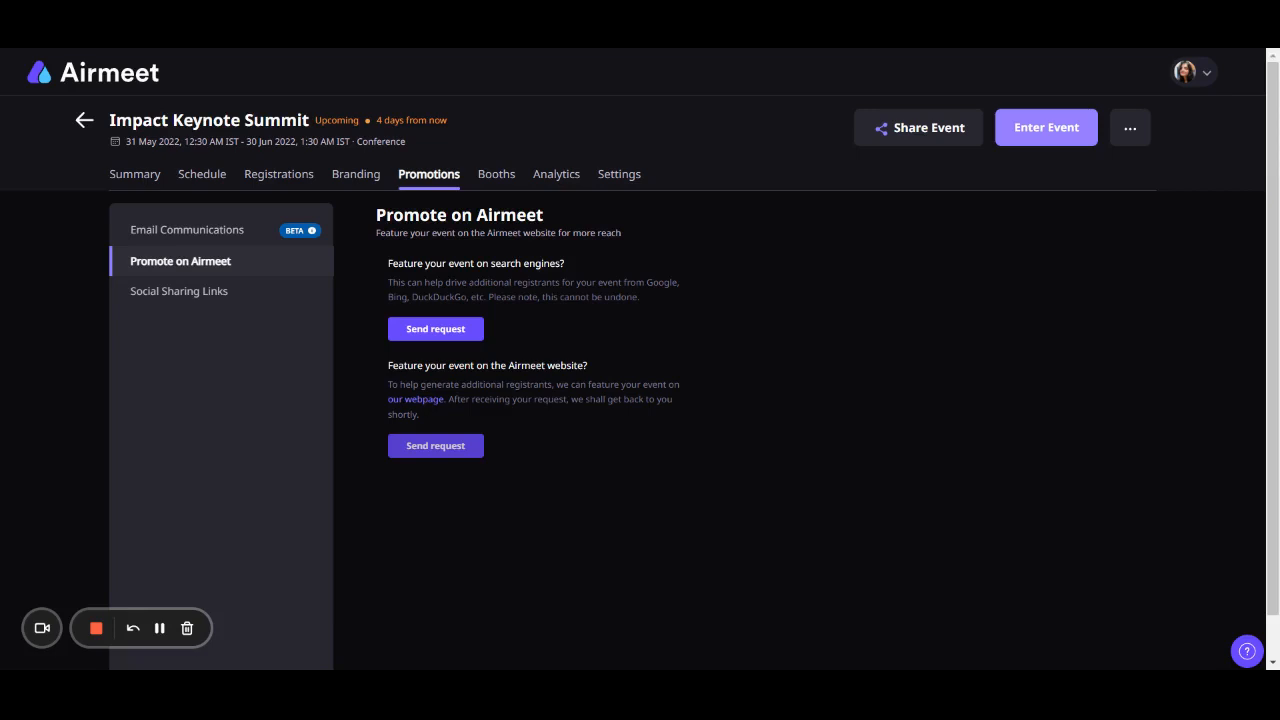
click(244, 299)
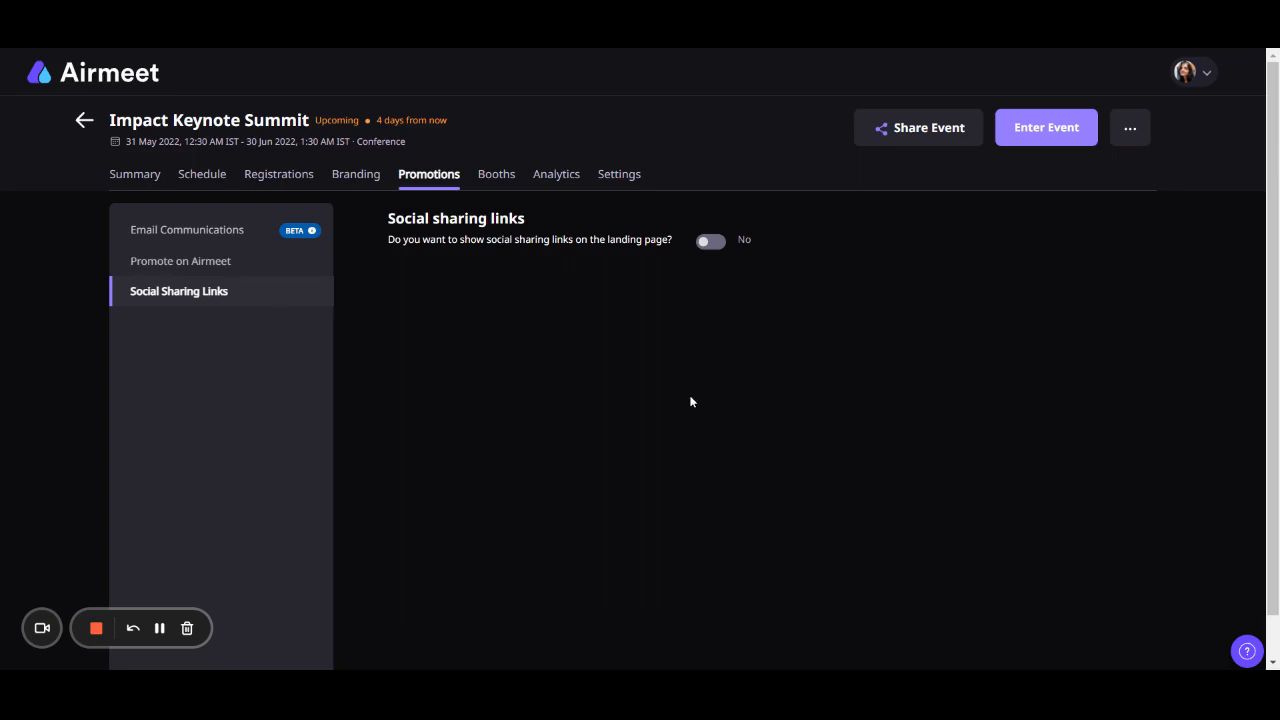
click(713, 244)
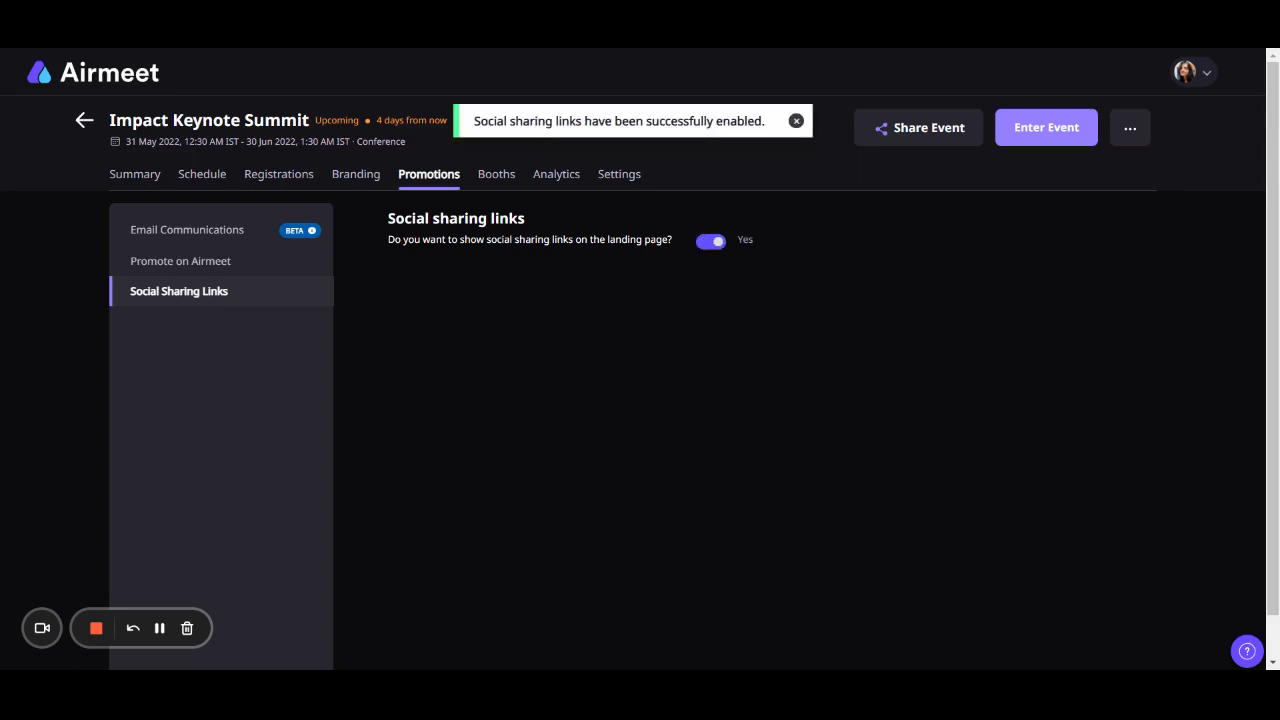
- View the event's booths section and its option for adding a booth
click(495, 176)
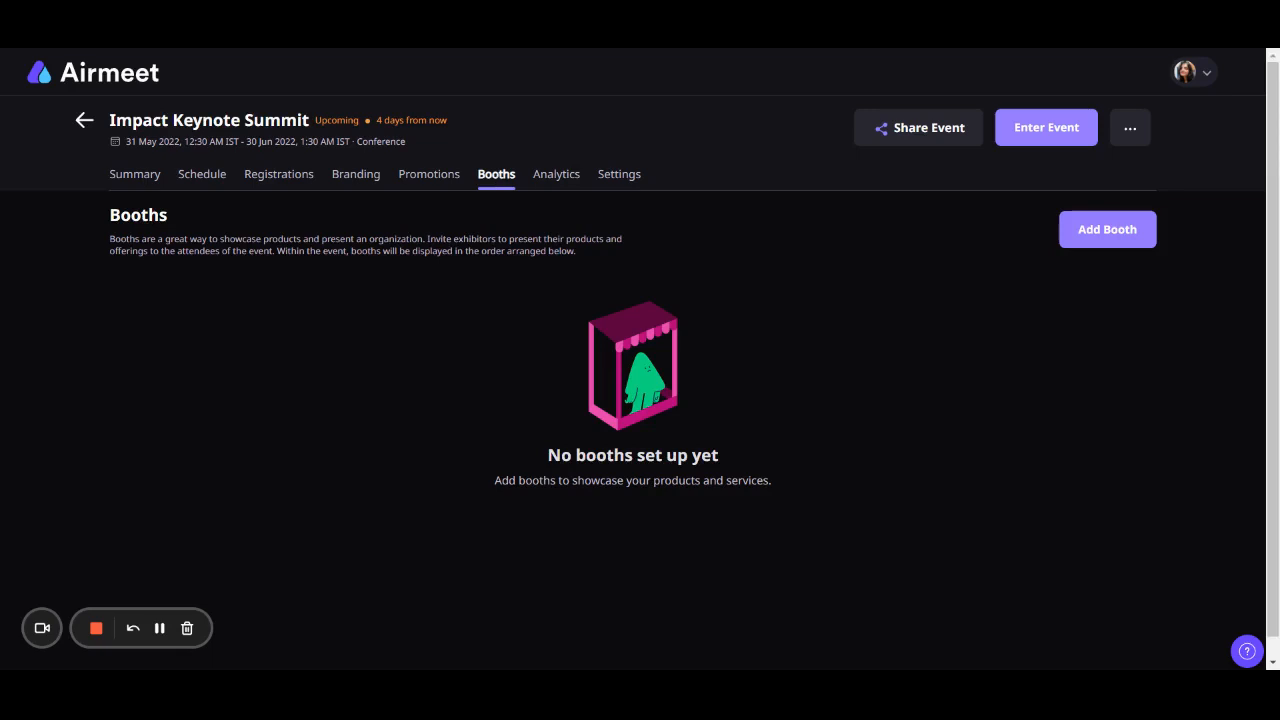
click(1108, 232)
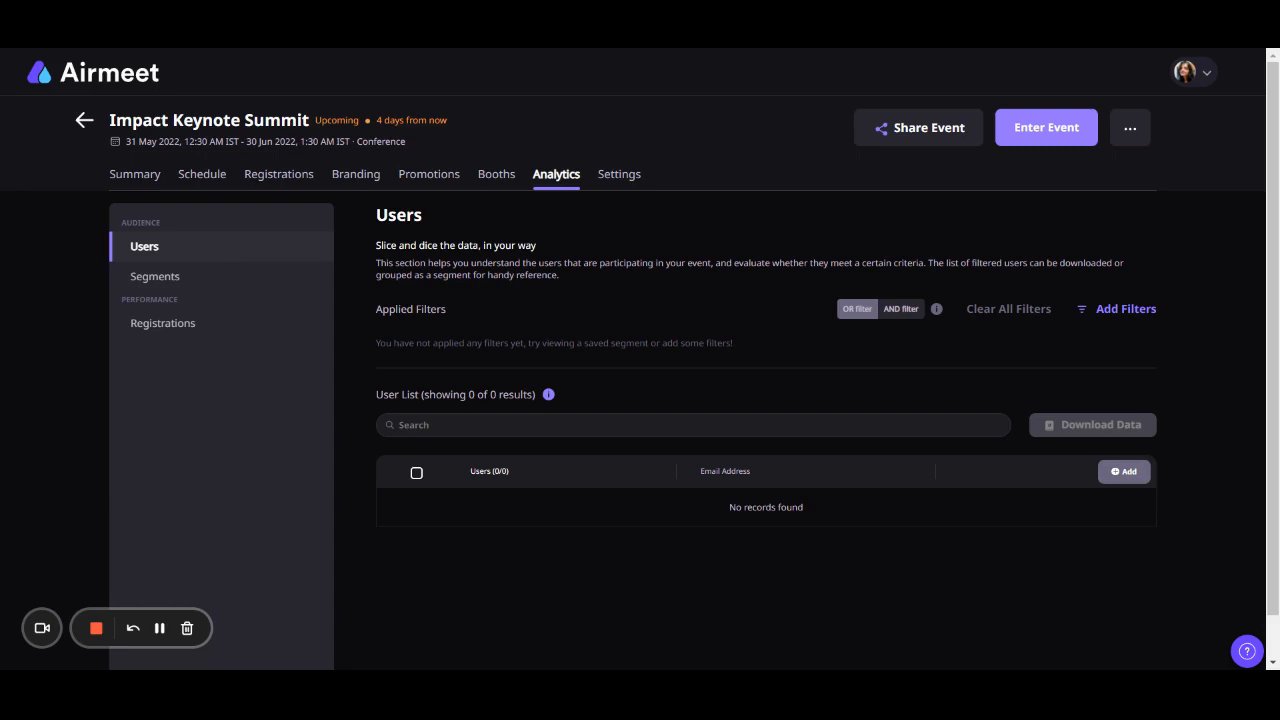
- Examine the filter options for user analytics and the new segment form, cancelling both
click(1108, 316)
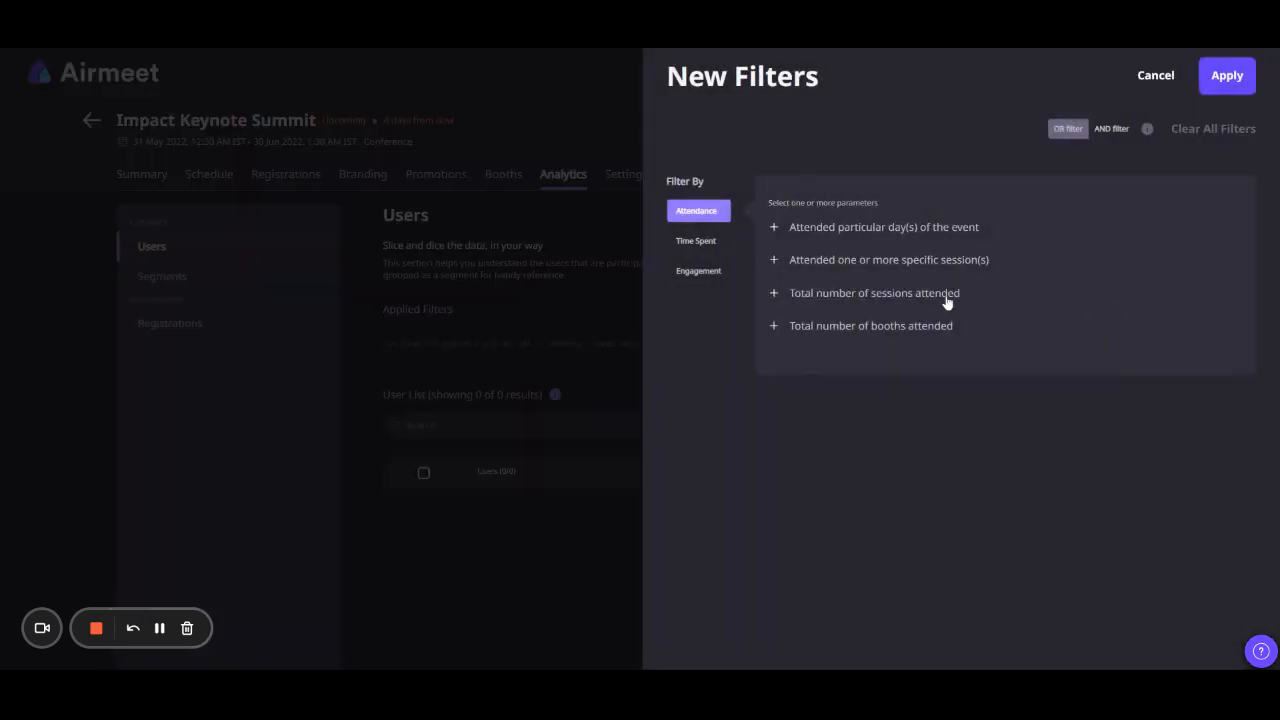
click(1154, 82)
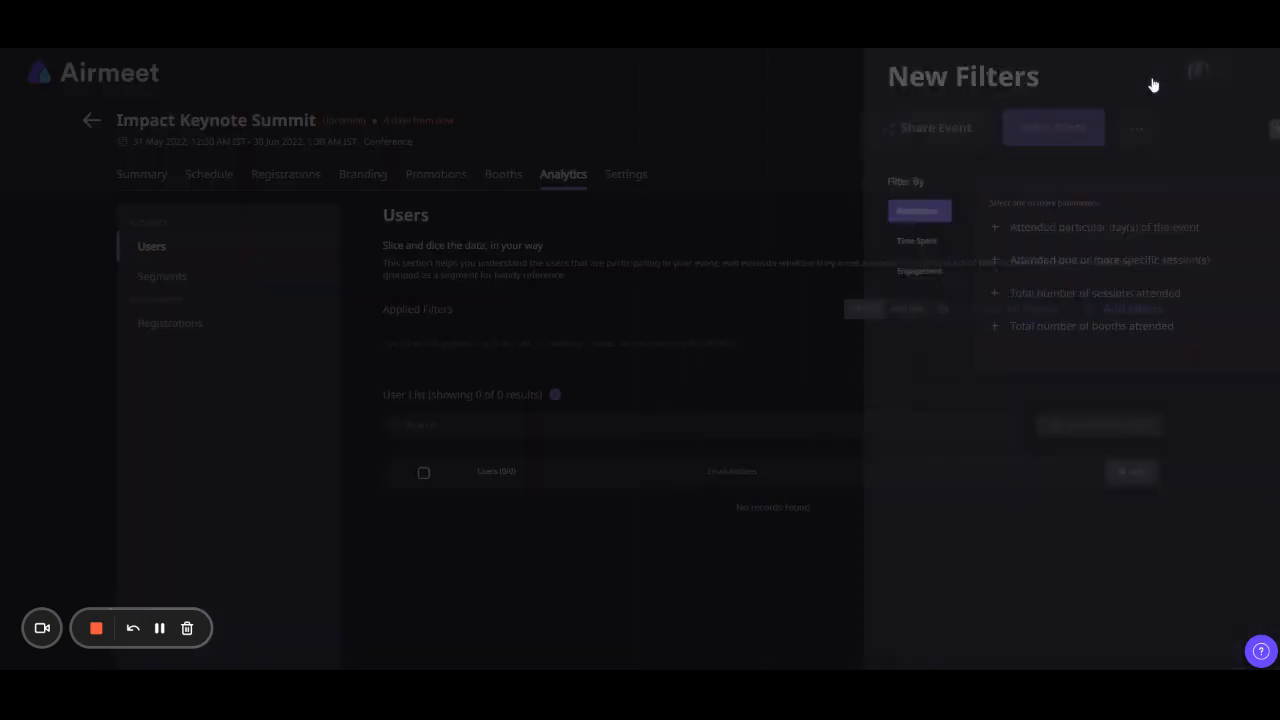
click(162, 277)
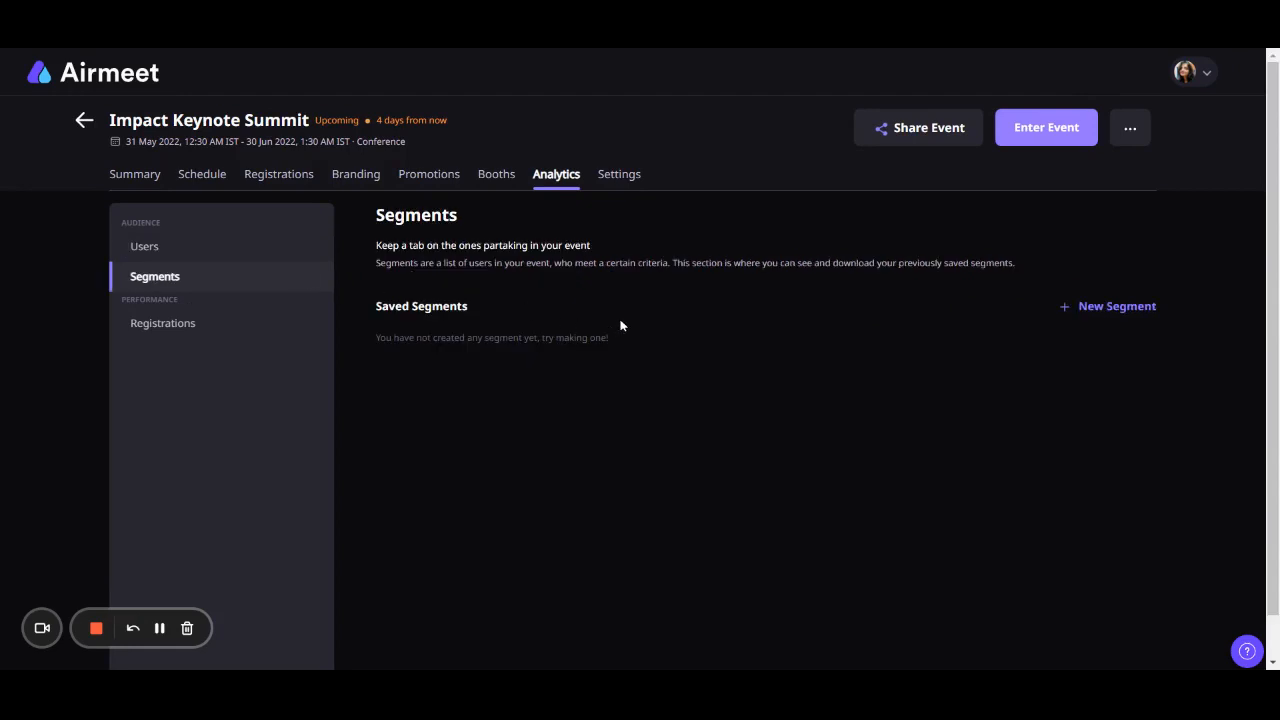
click(1087, 307)
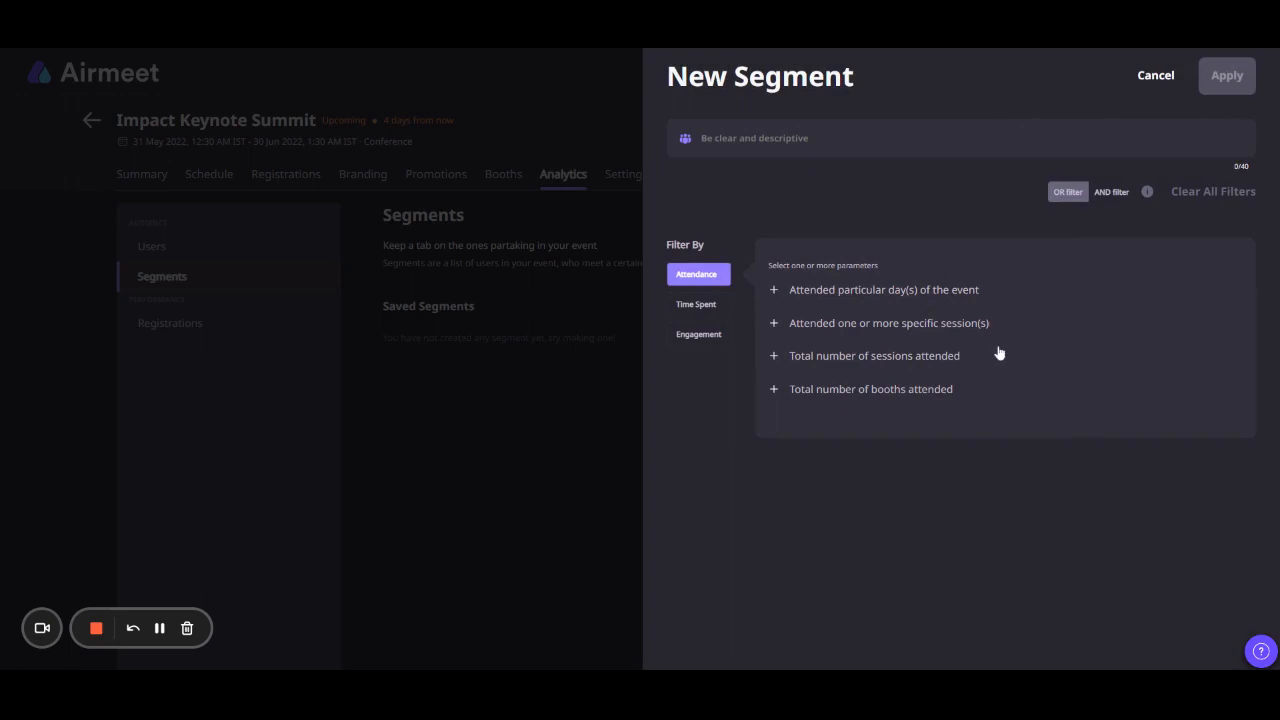
click(1155, 76)
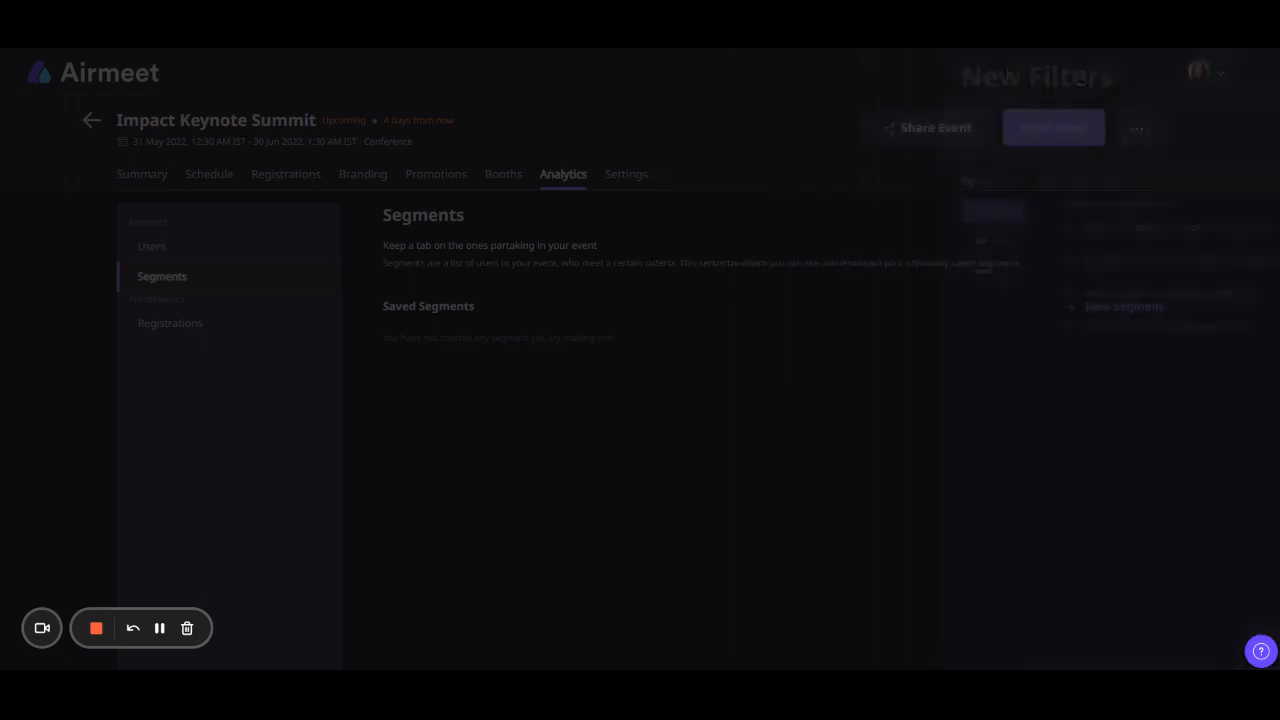
- View the registrations analytics and the analytics feedback form, leaving without submitting feedback
click(300, 323)
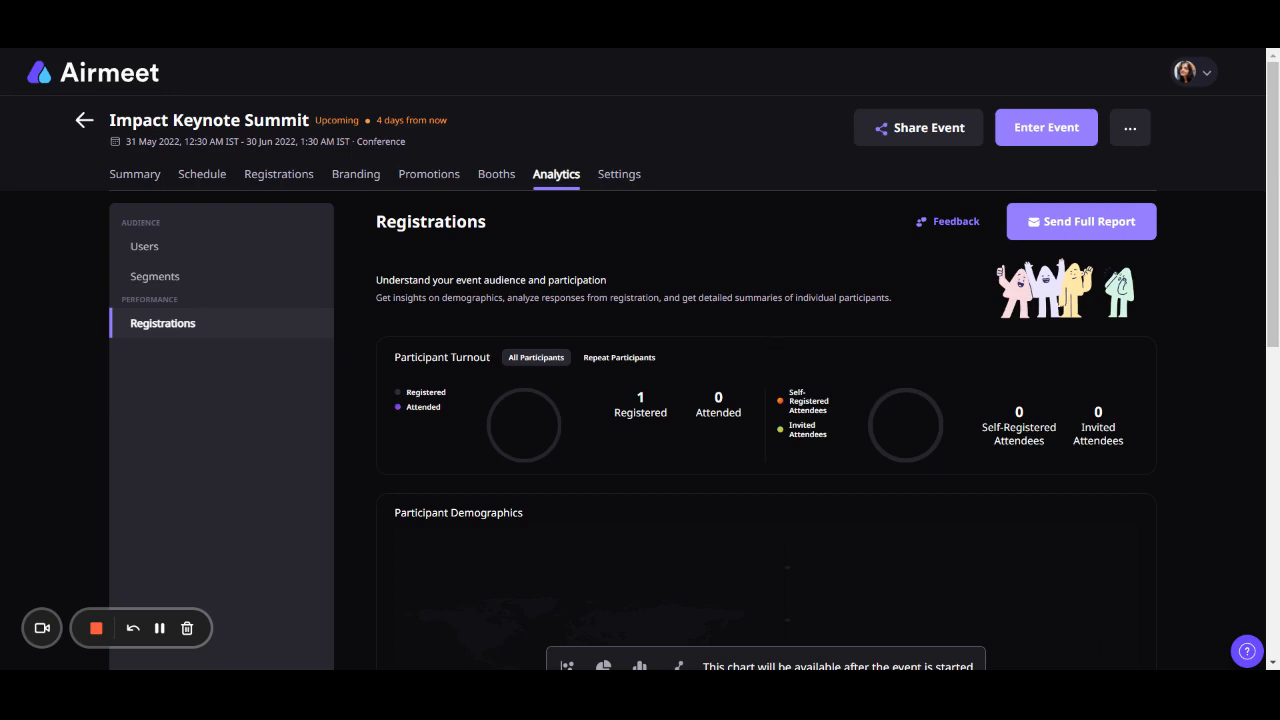
click(950, 228)
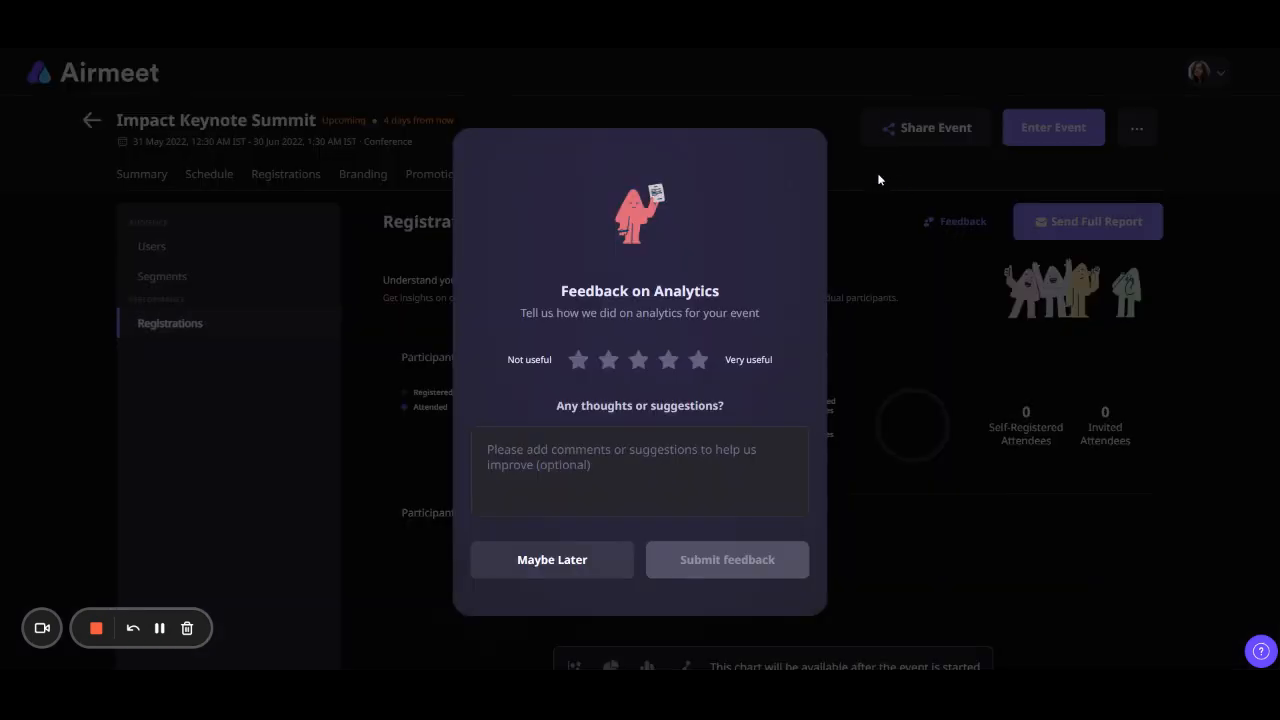
click(503, 561)
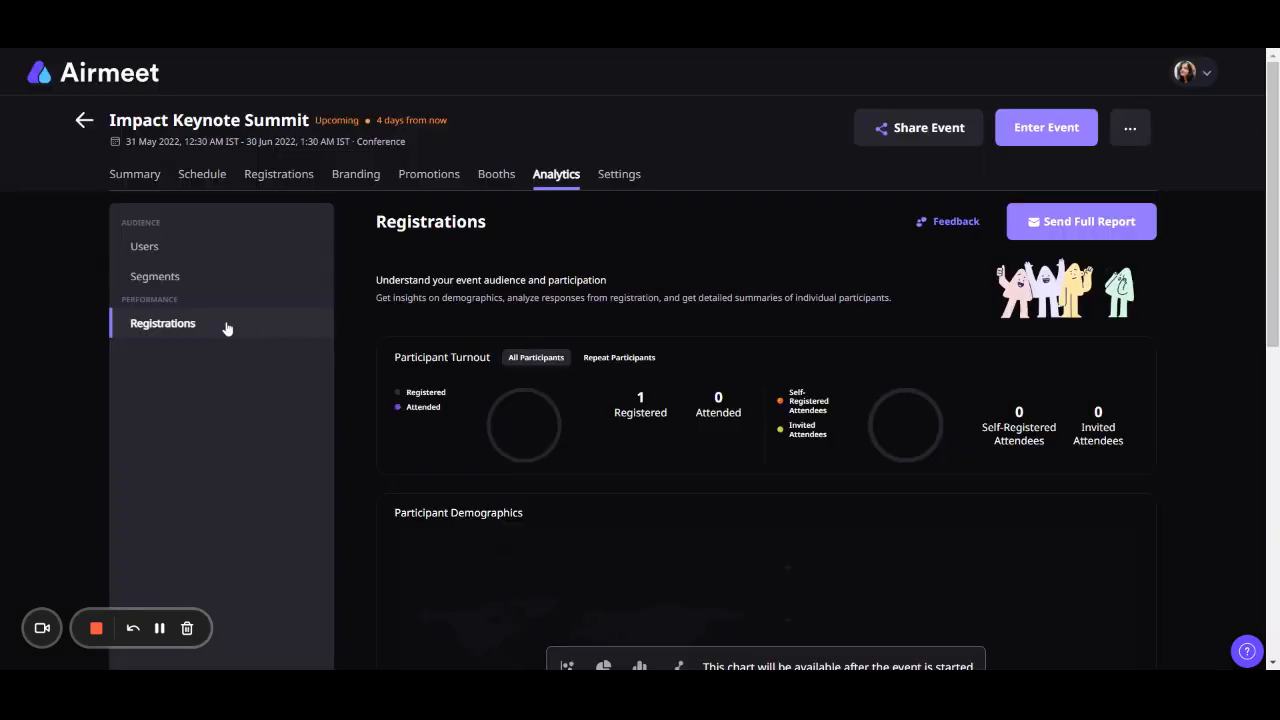
- Review the event experience and pre- and post-event entry settings, and view the available live stream destinations
click(620, 176)
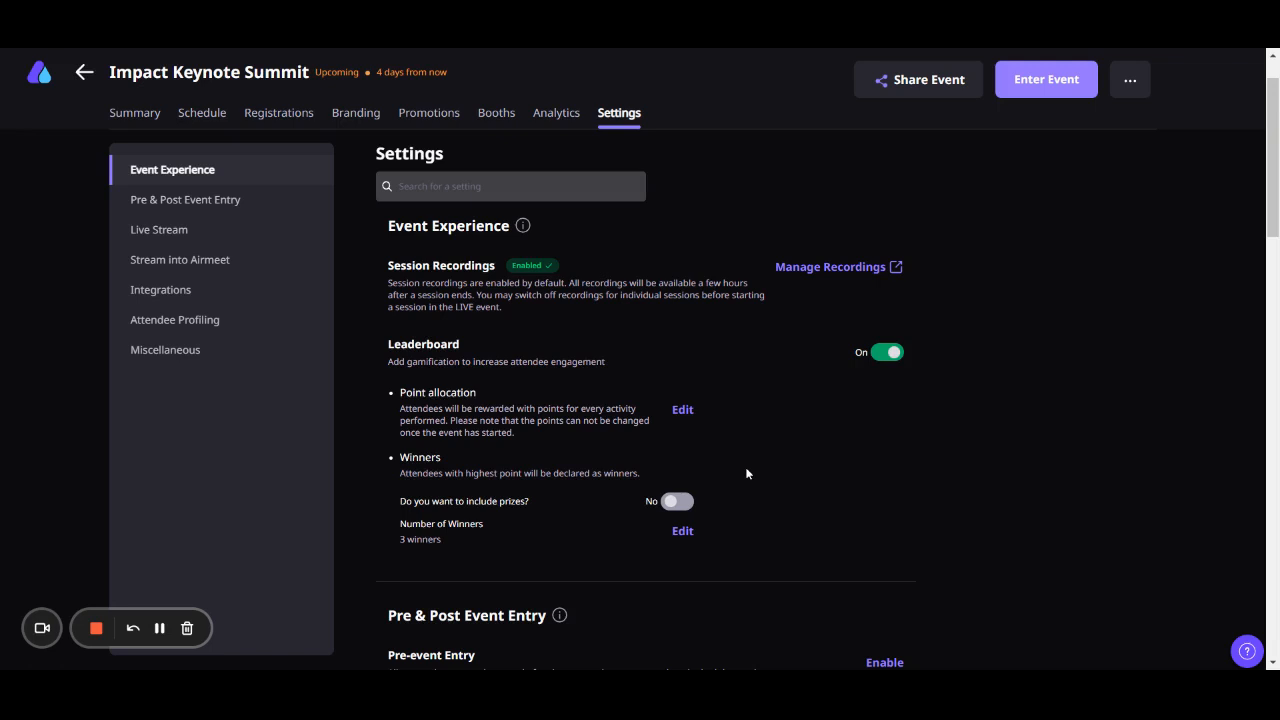
scroll(747, 473, down, 3)
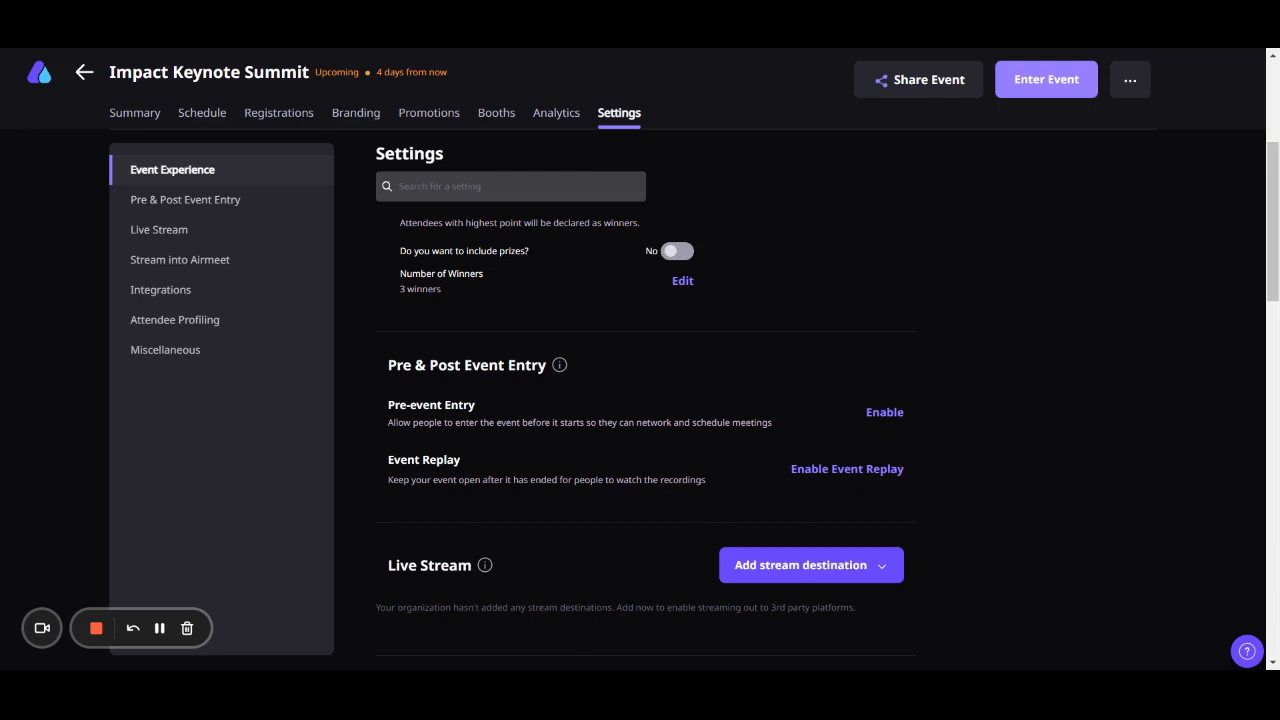
scroll(862, 436, down, 3)
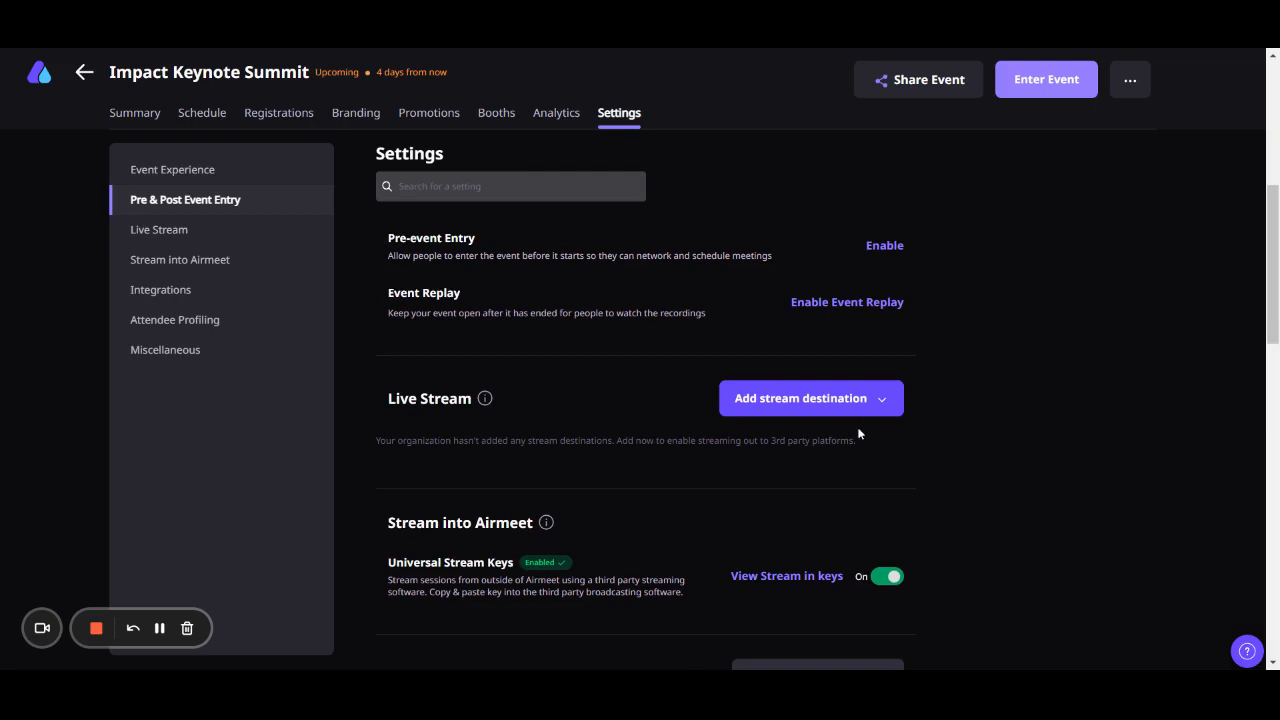
click(850, 402)
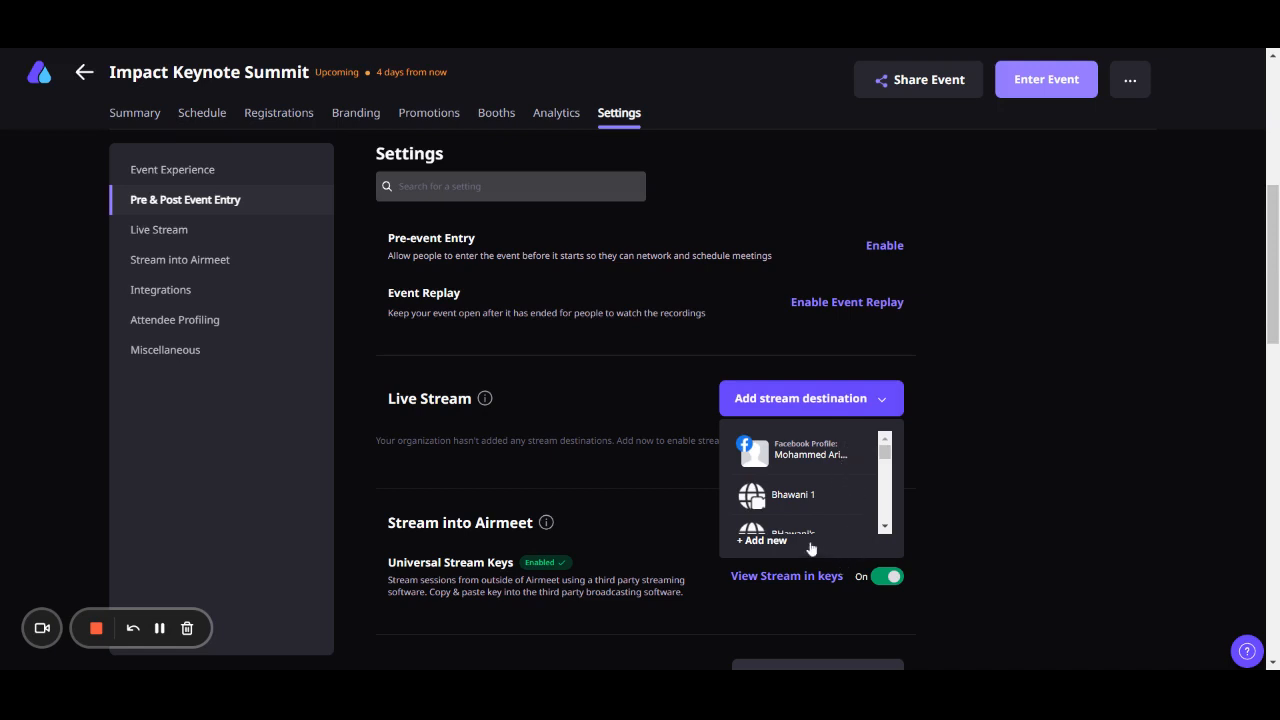
click(852, 399)
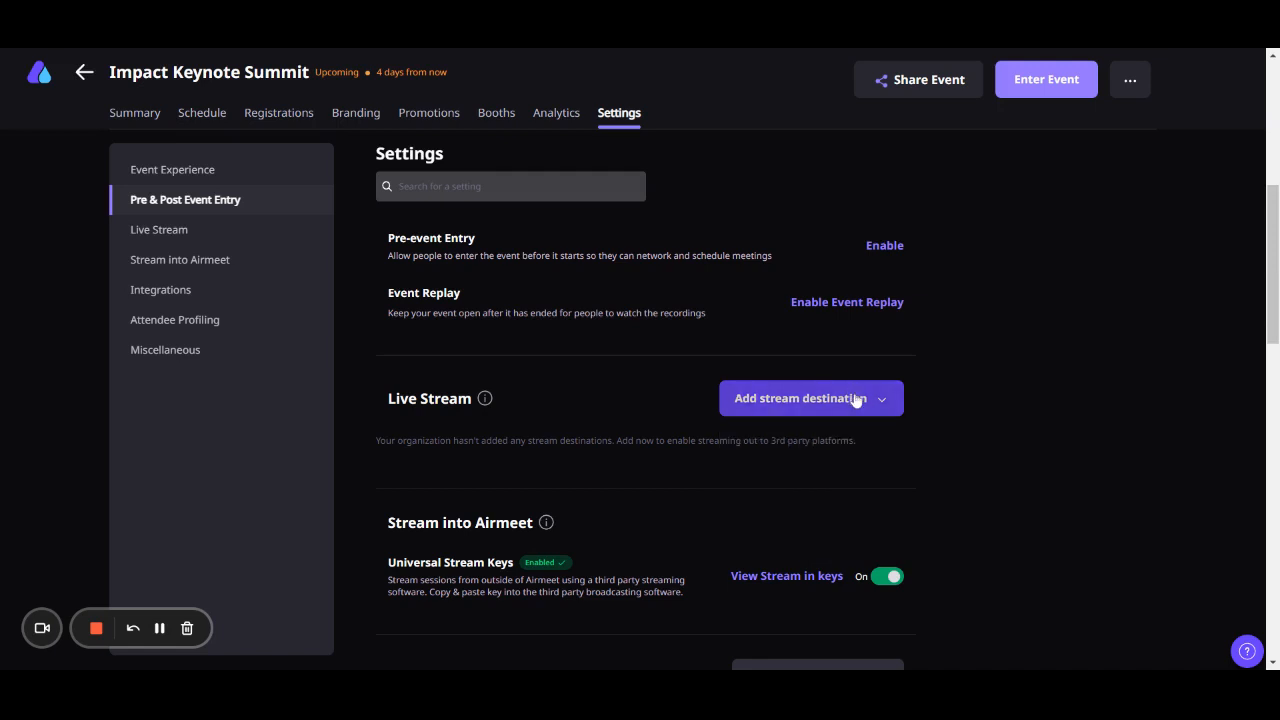
- Review the Stream into Airmeet settings and the list of available event integrations
scroll(738, 473, down, 2)
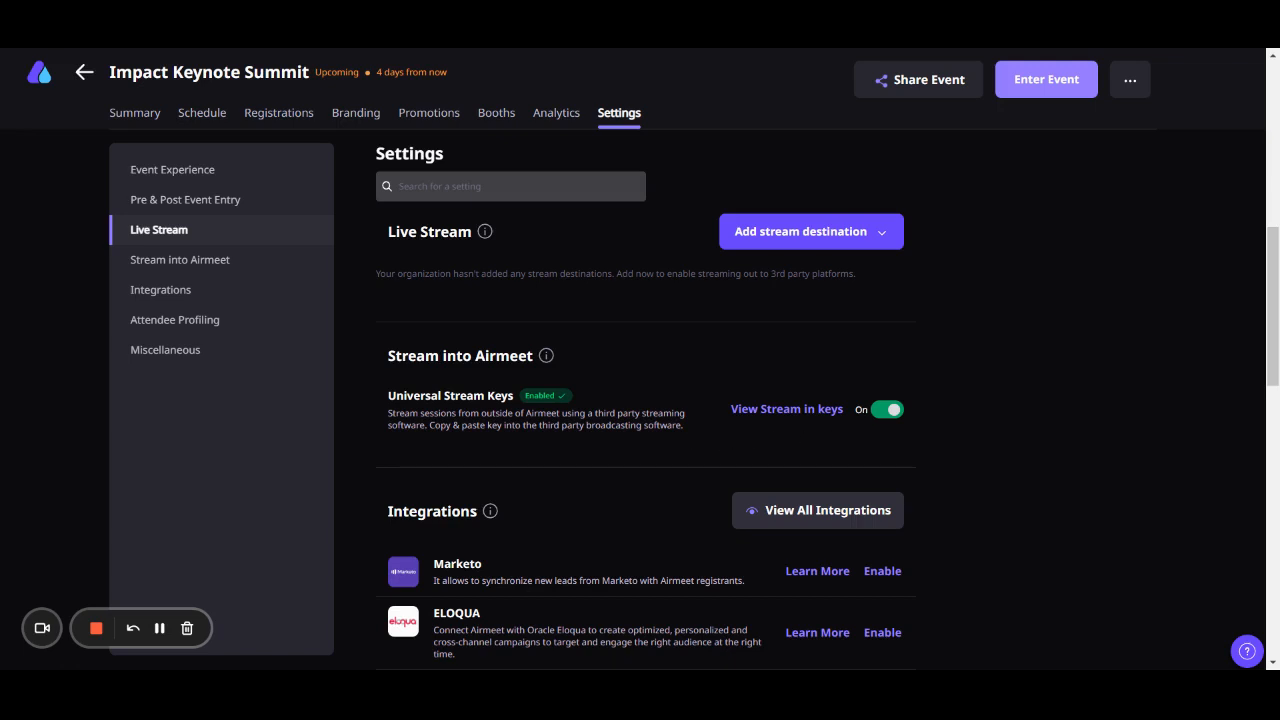
scroll(831, 440, up, 1)
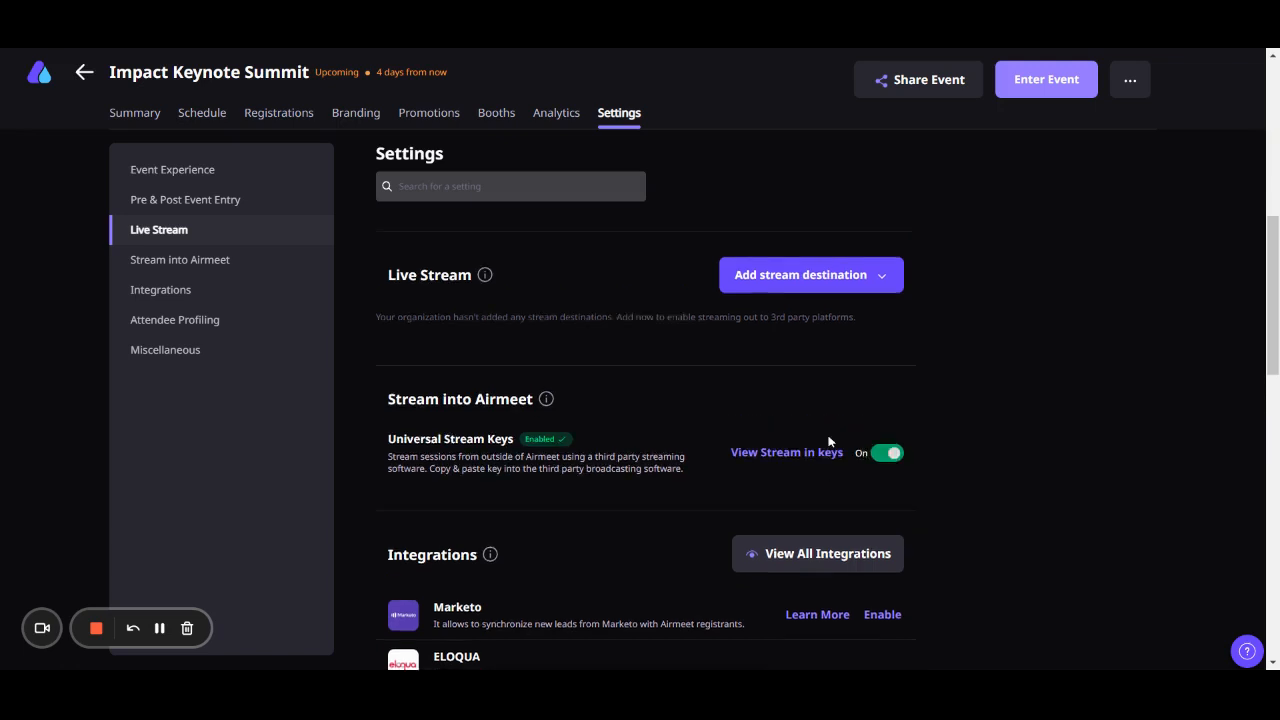
scroll(831, 440, down, 2)
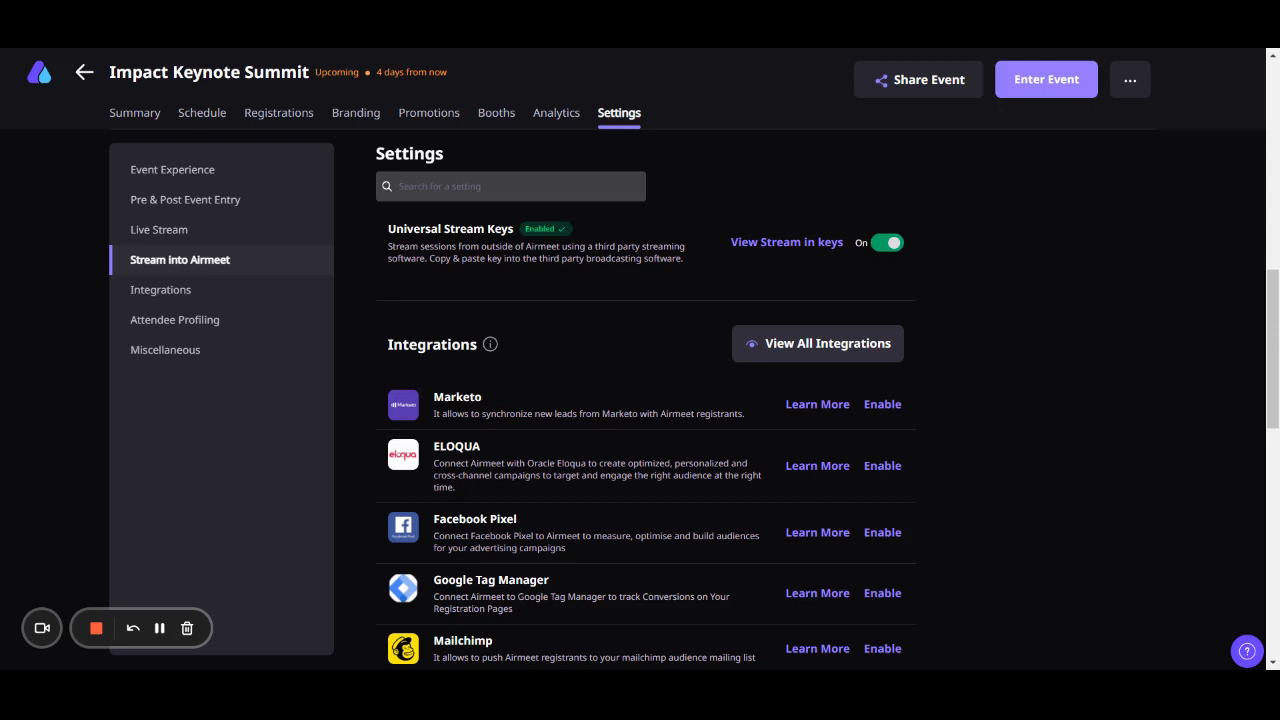
scroll(831, 444, down, 1)
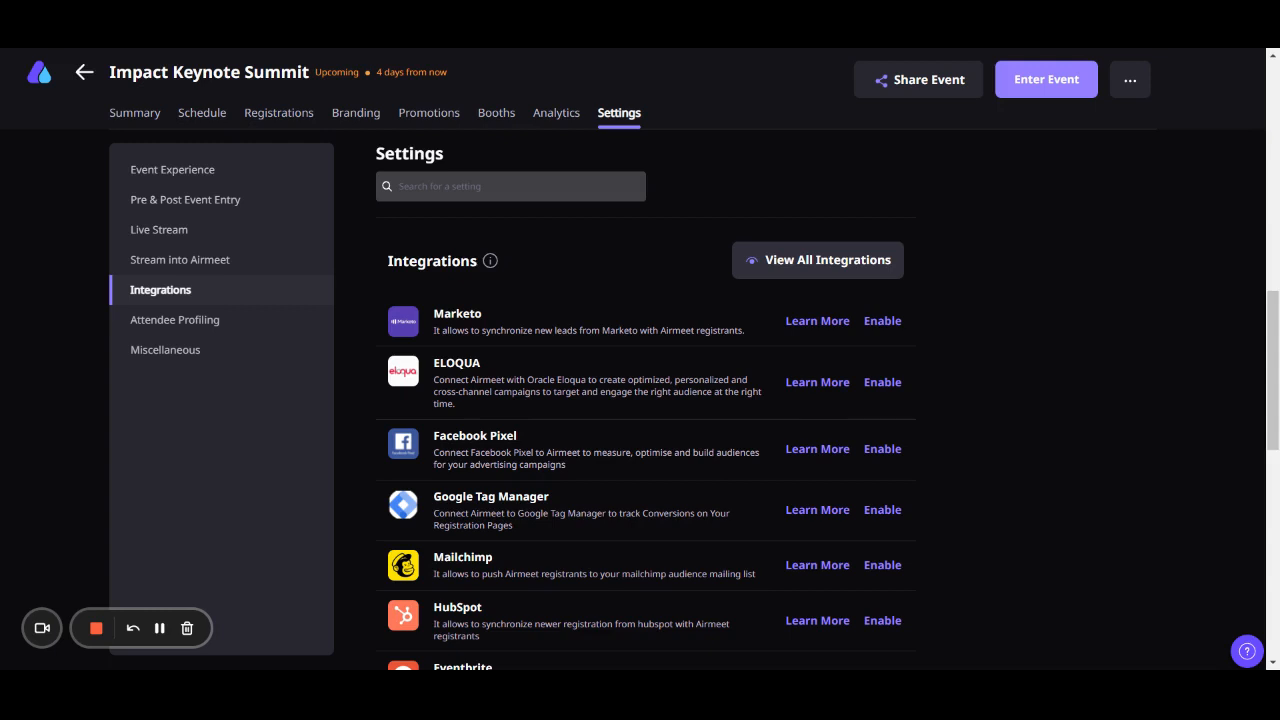
scroll(889, 462, down, 1)
scroll(889, 462, down, 5)
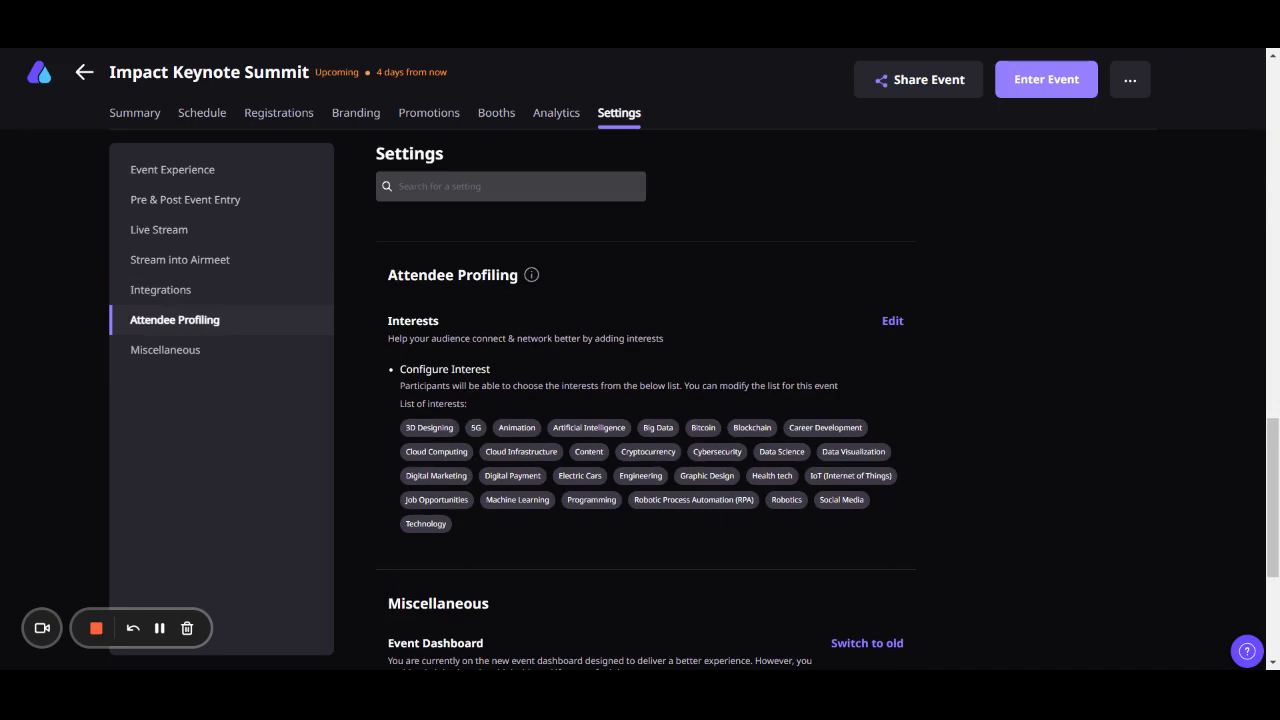
- Look at the editable attendee interests list without saving, and view the miscellaneous event dashboard setting
click(891, 323)
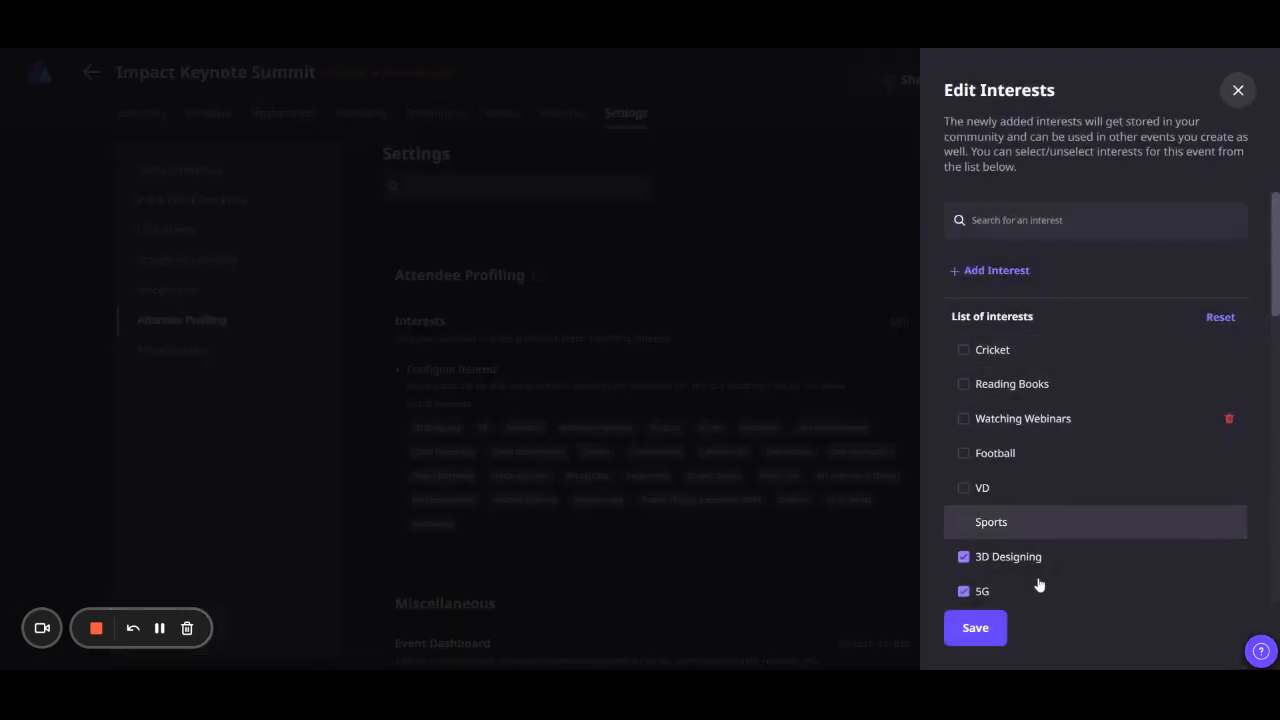
click(1238, 90)
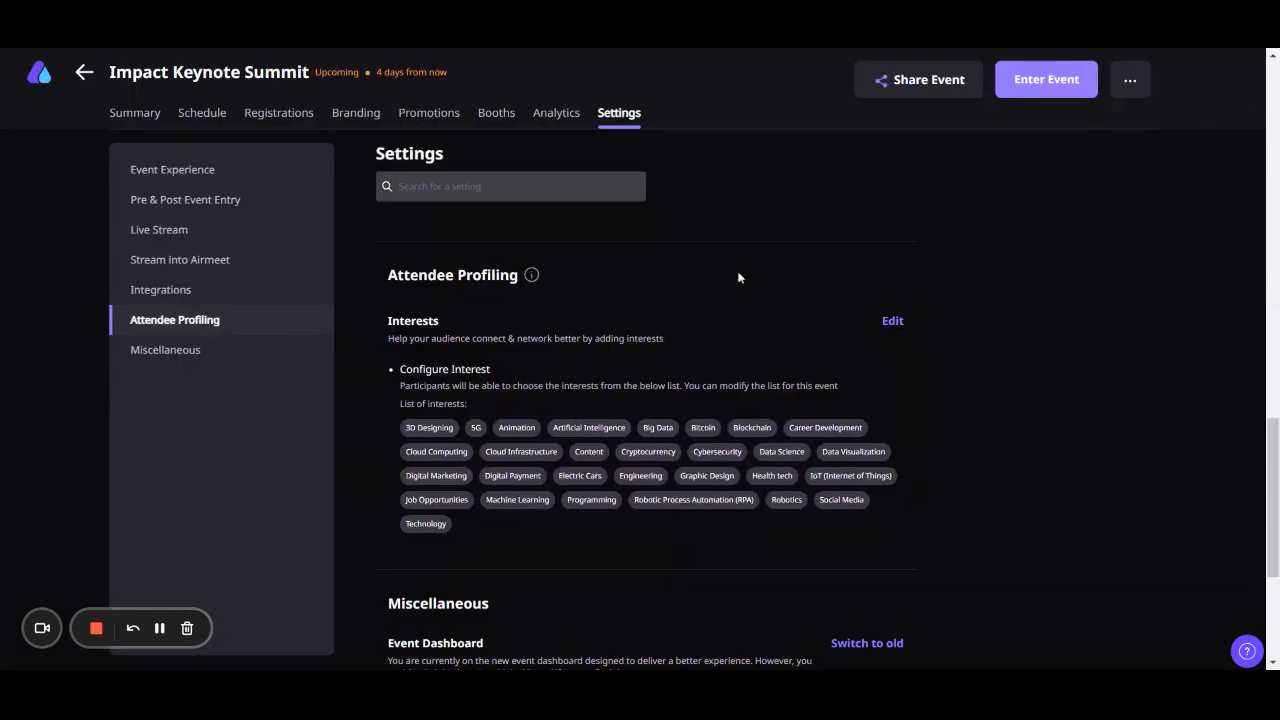
scroll(740, 306, down, 3)
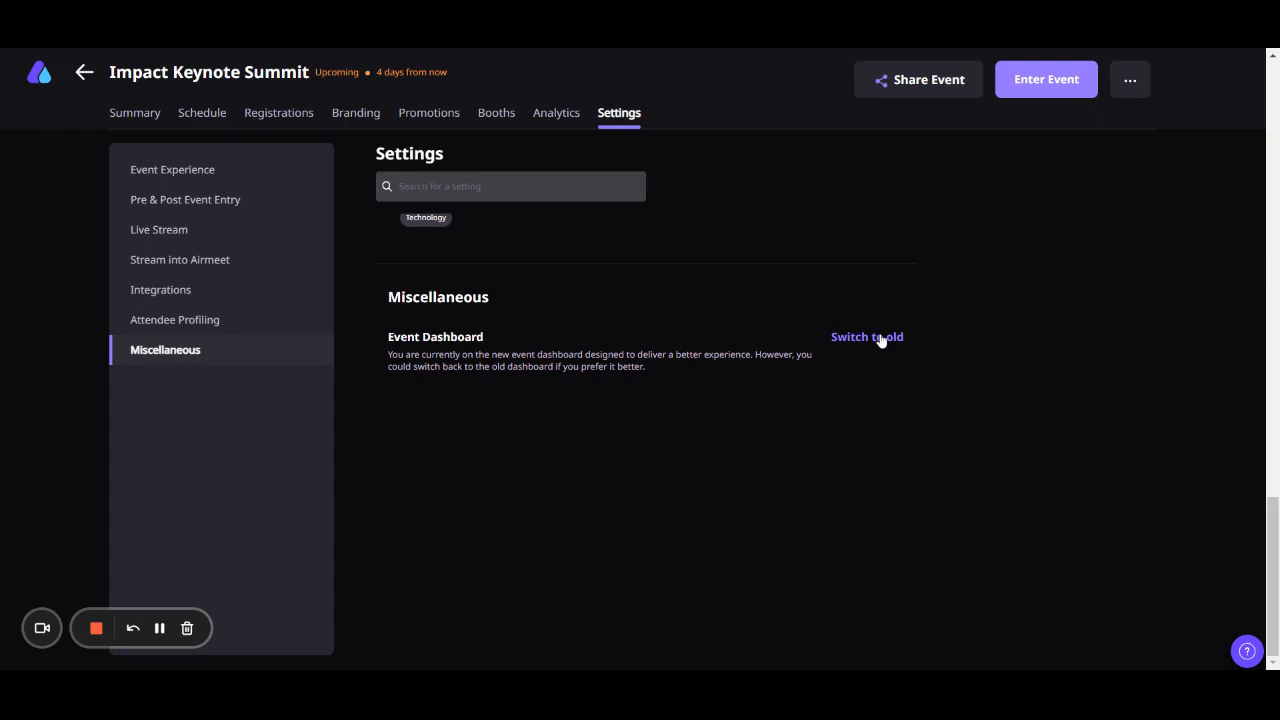
scroll(881, 341, up, 3)
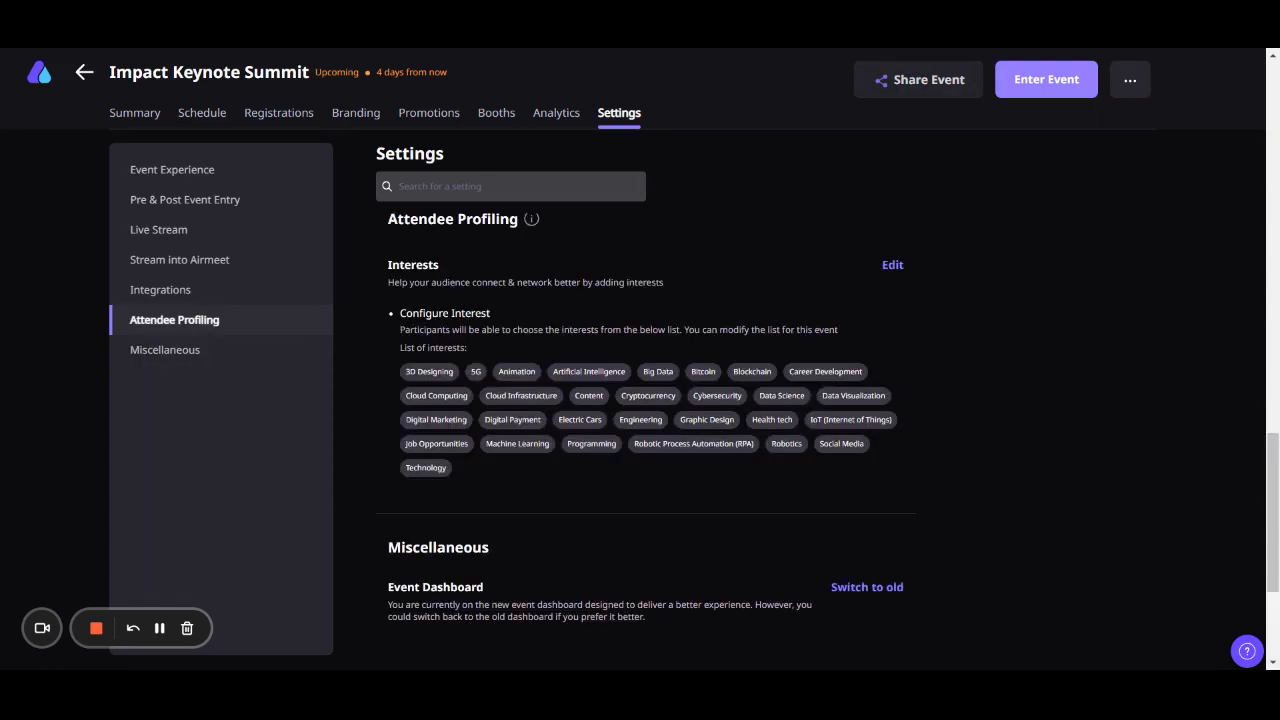
- View the event's sharing options and check the explanation of the Open event option
click(912, 93)
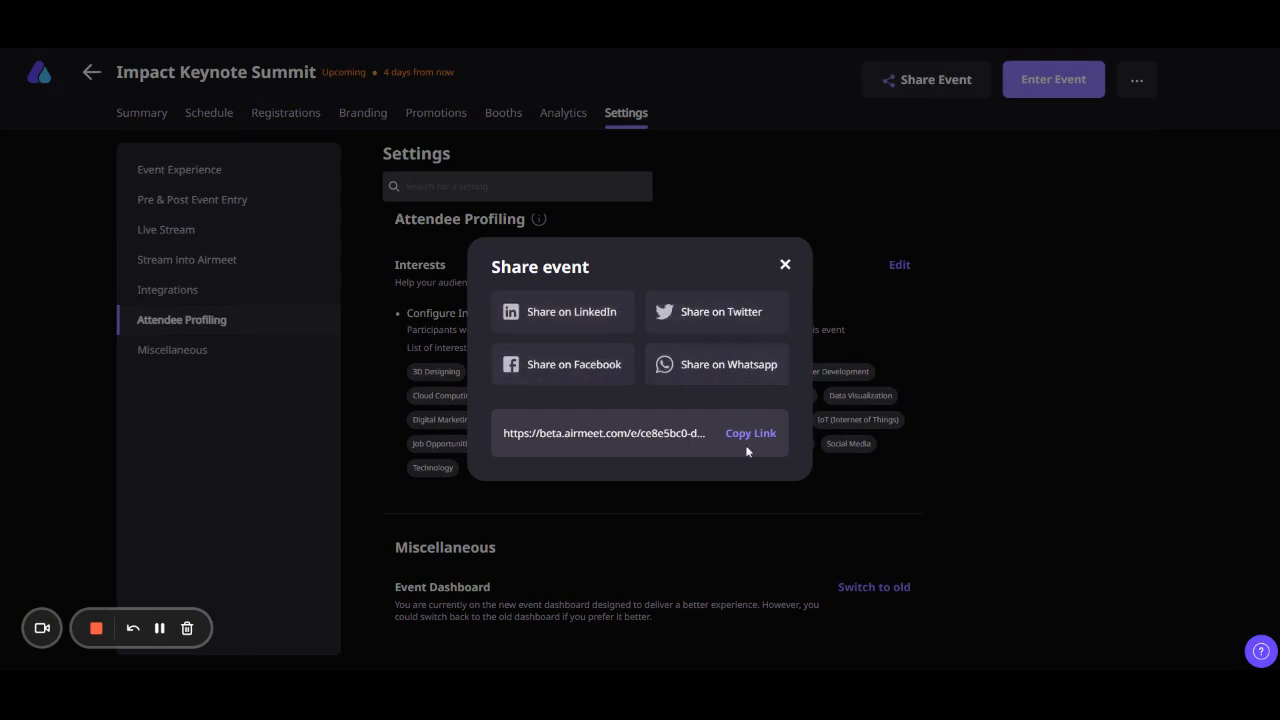
click(787, 265)
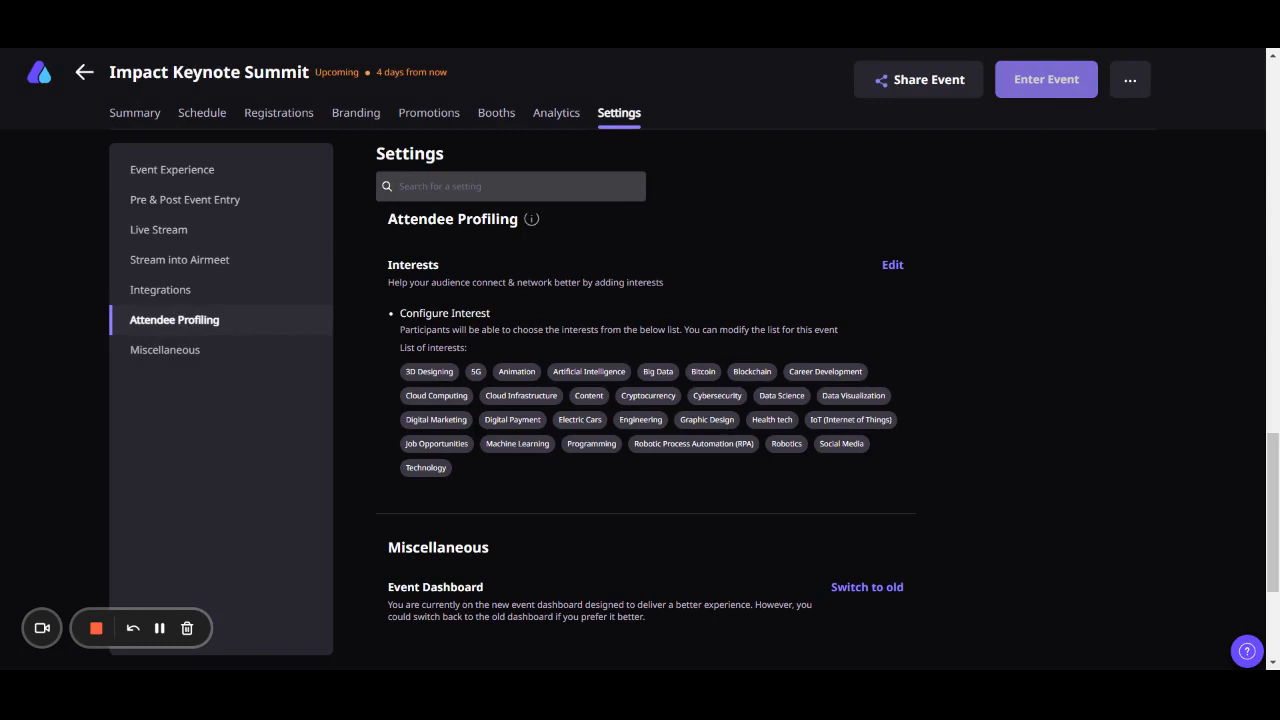
click(1126, 92)
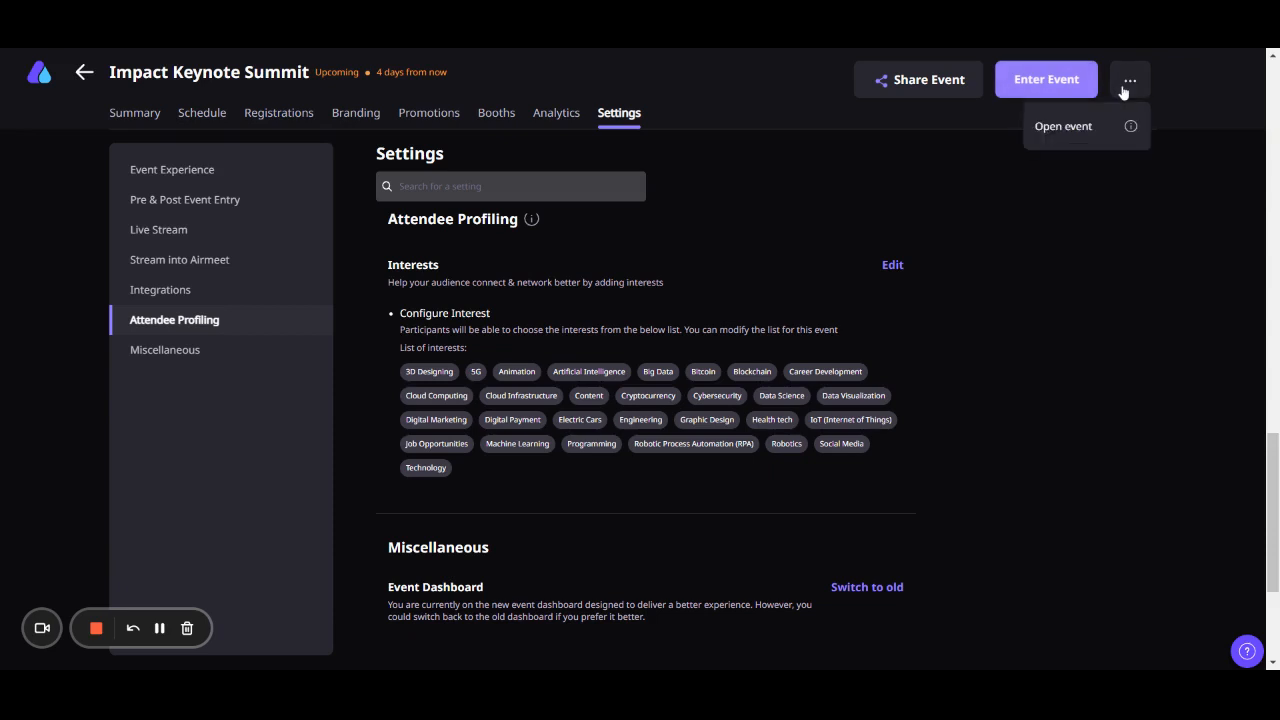
mouse_move(1131, 130)
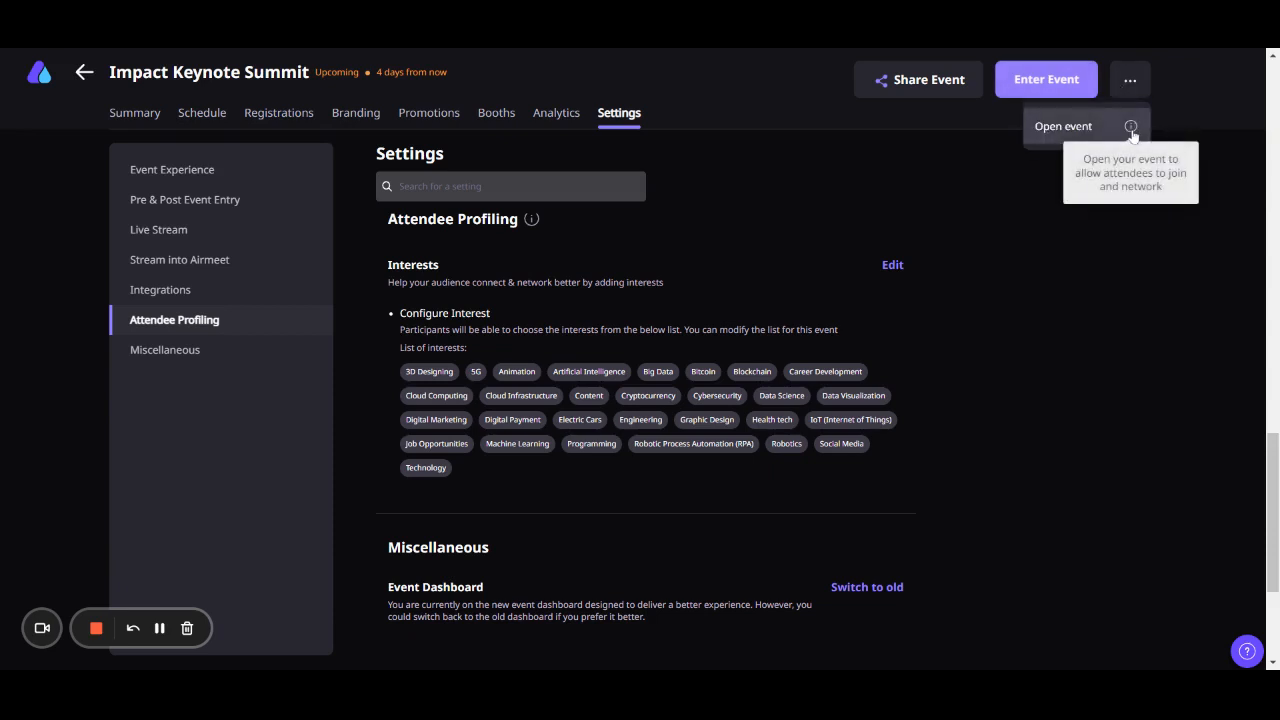